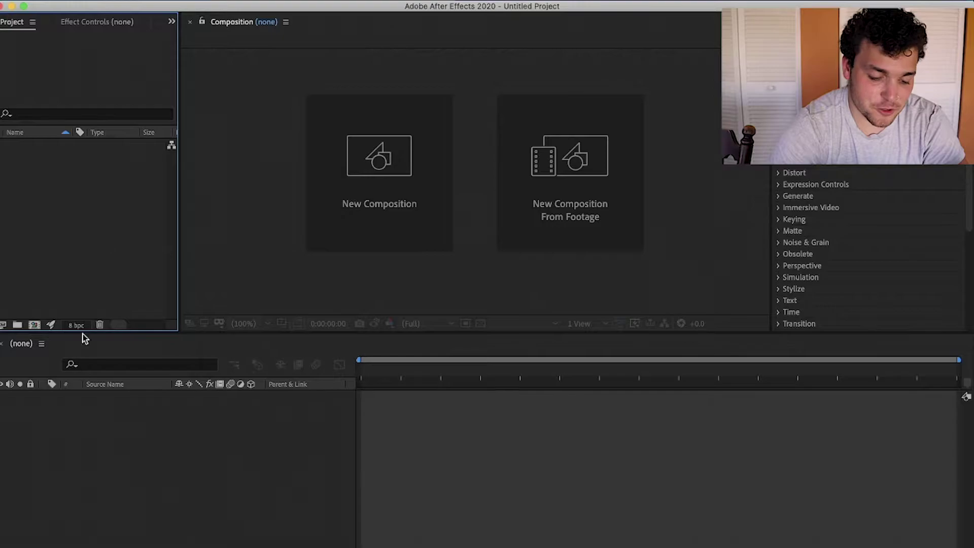
- Bring up the Import File dialog and scroll to the recent Downloads files
key(super+i)
scroll(385, 157, down, 5)
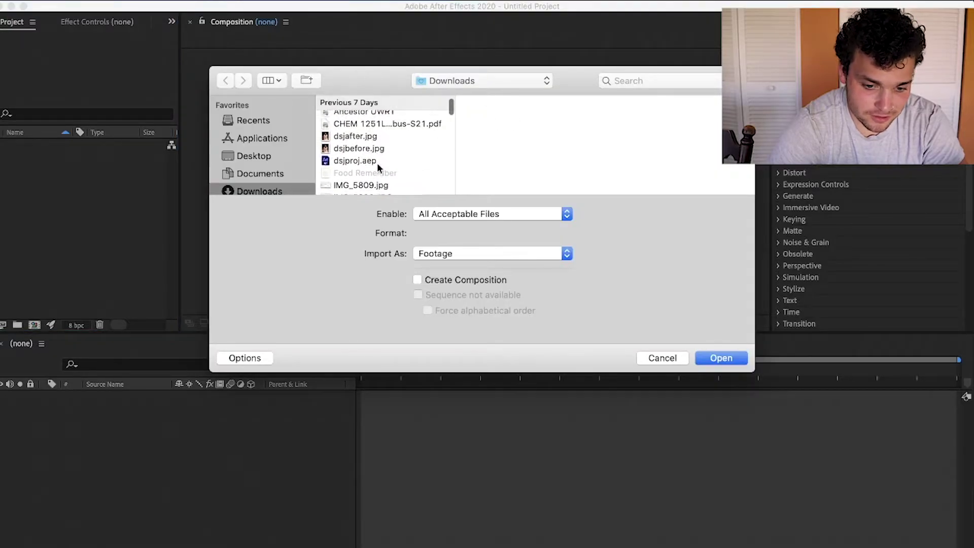
- Import dsjbefore.jpg and dsjafter.jpg together as JPEG footage
scroll(376, 163, up, 1)
click(370, 155)
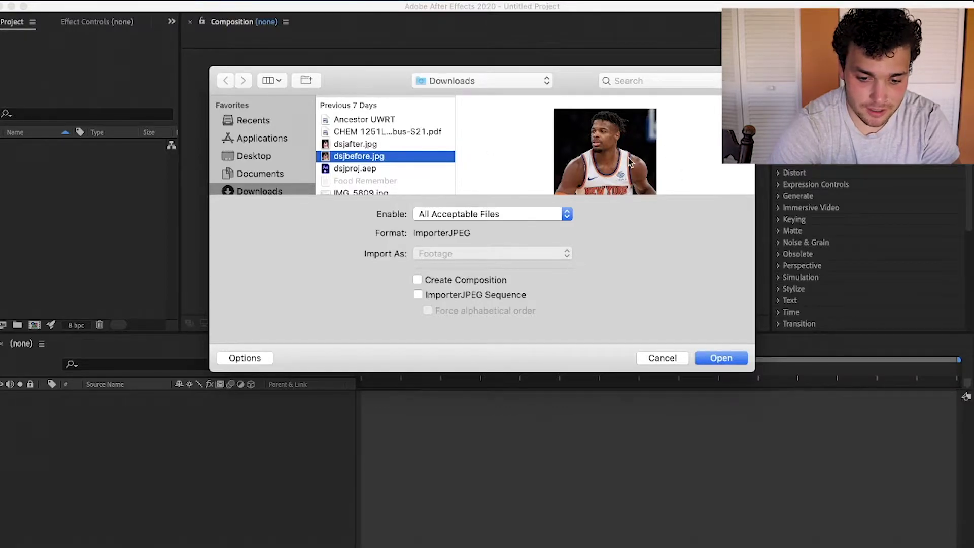
shift+click(387, 143)
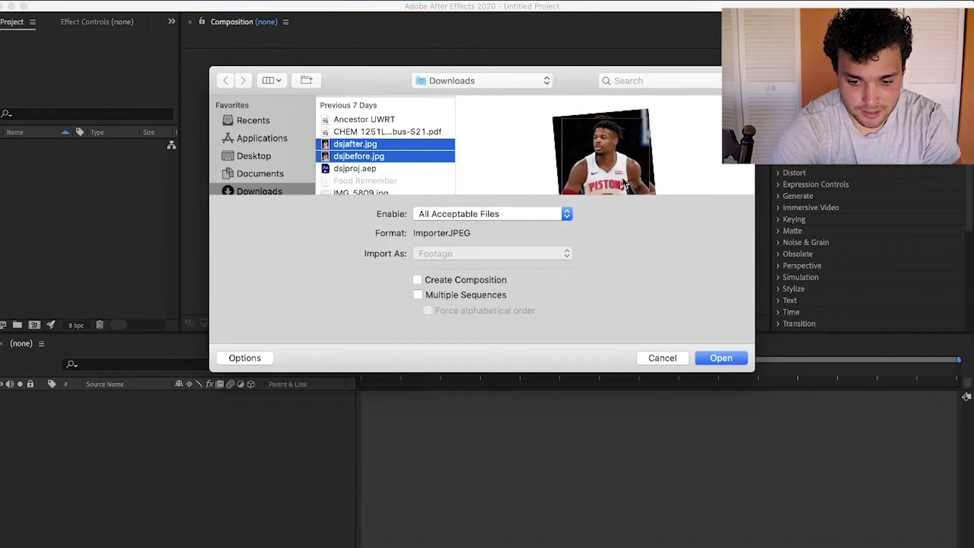
click(721, 358)
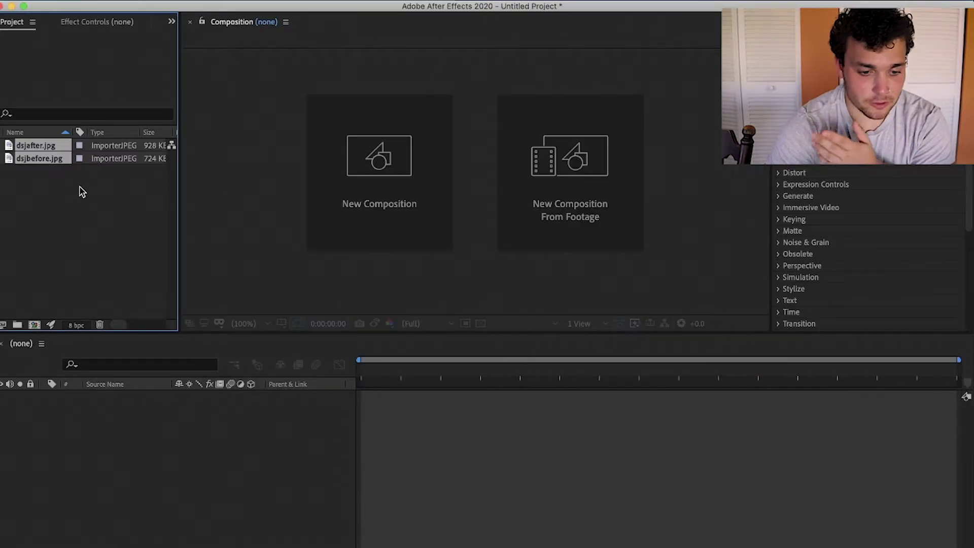
- Build a dsjafter comp from both photos, delay dsjafter.jpg's in-point, and preview from frame 1
drag(45, 159, 163, 452)
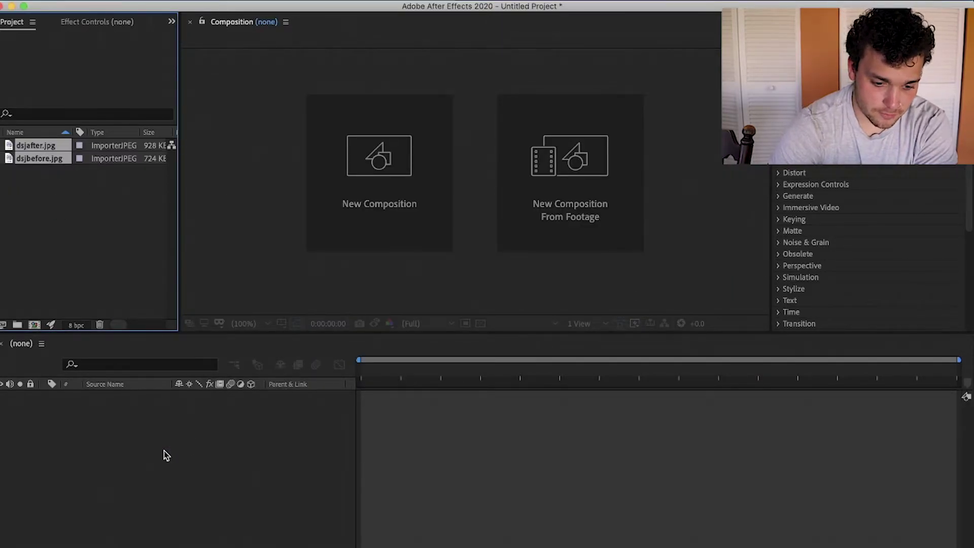
key(Return)
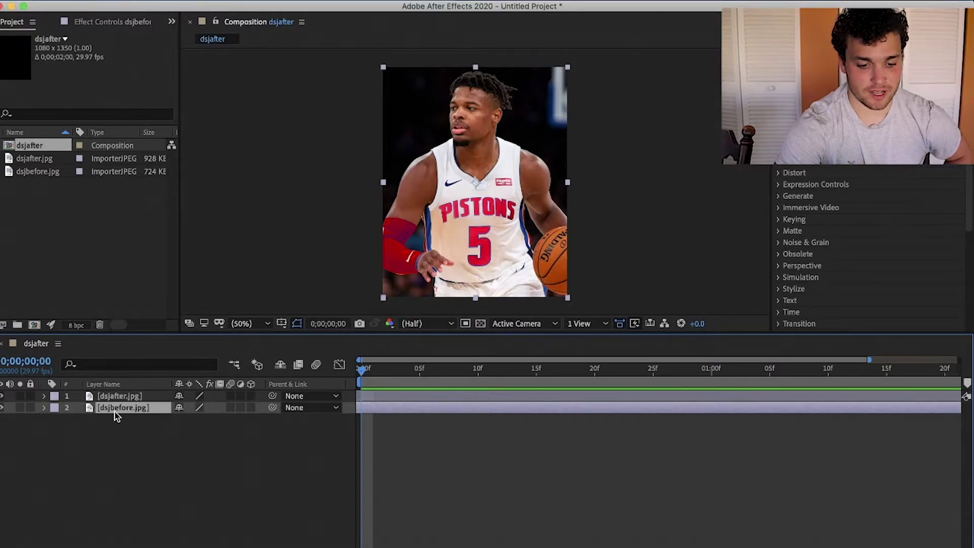
click(364, 397)
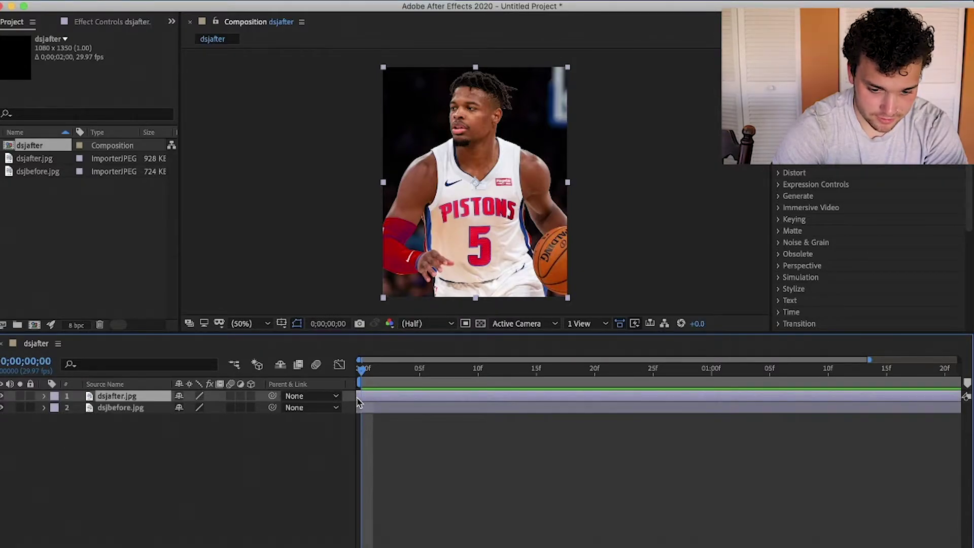
drag(358, 394, 629, 389)
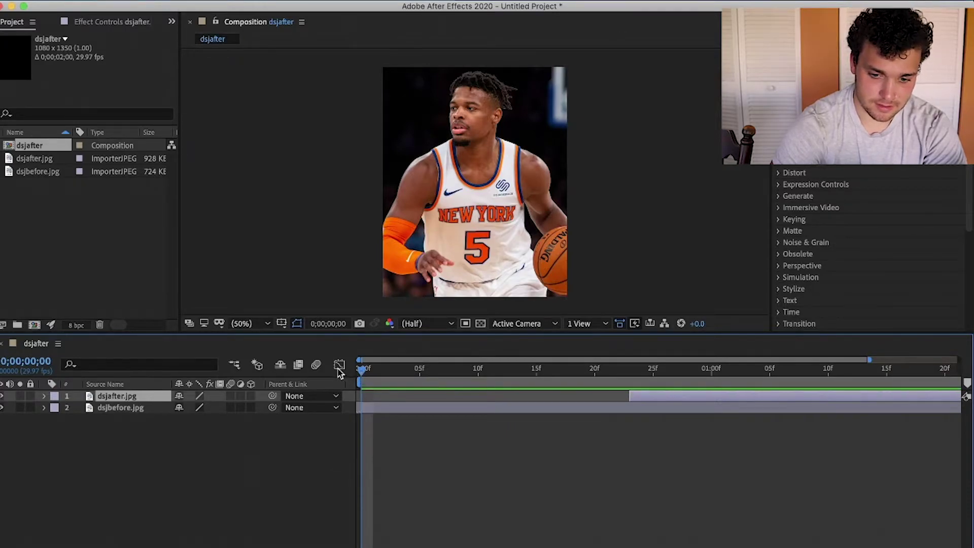
click(375, 368)
key(space)
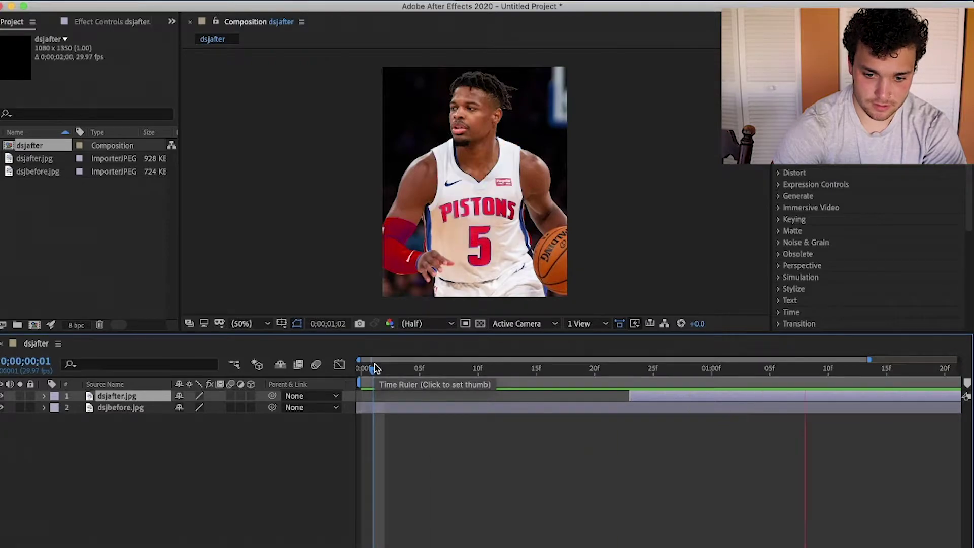
- Stop the preview and add Adjustment Layer 1 via Layer > New above both photos
click(711, 368)
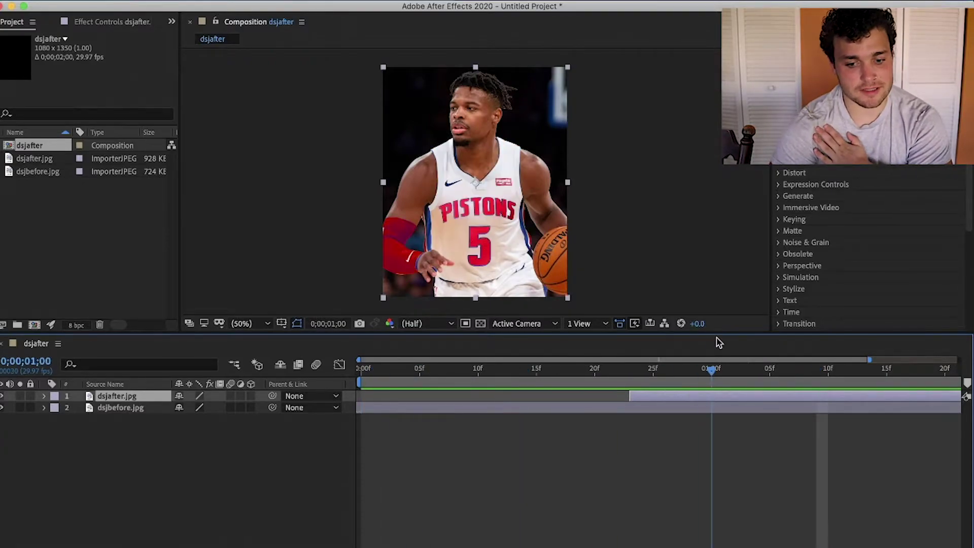
drag(711, 369, 430, 370)
click(238, 1)
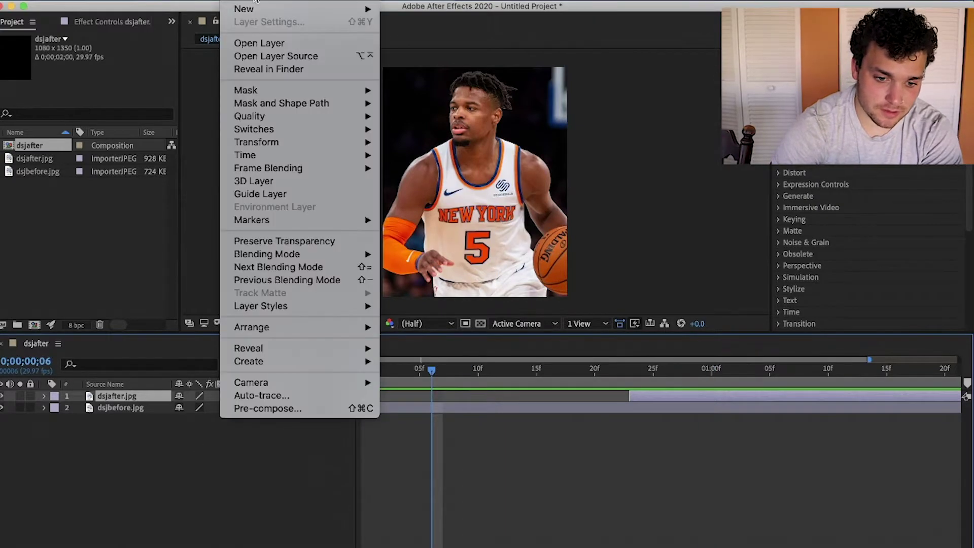
mouse_move(248, 9)
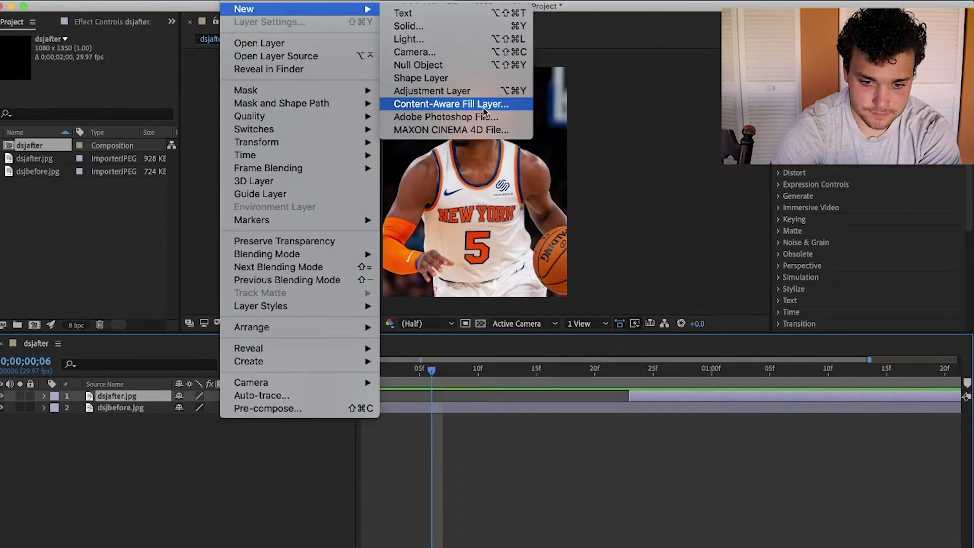
click(432, 91)
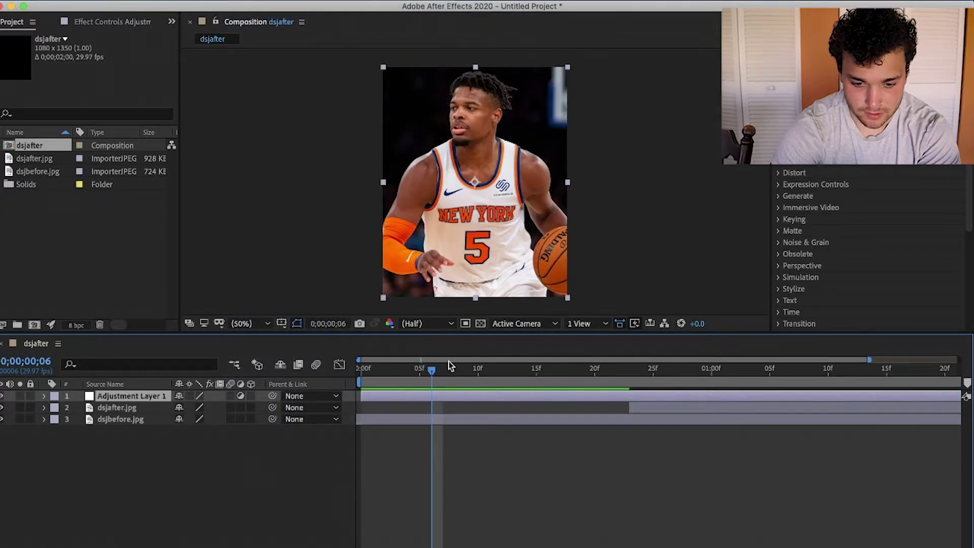
drag(432, 370, 548, 372)
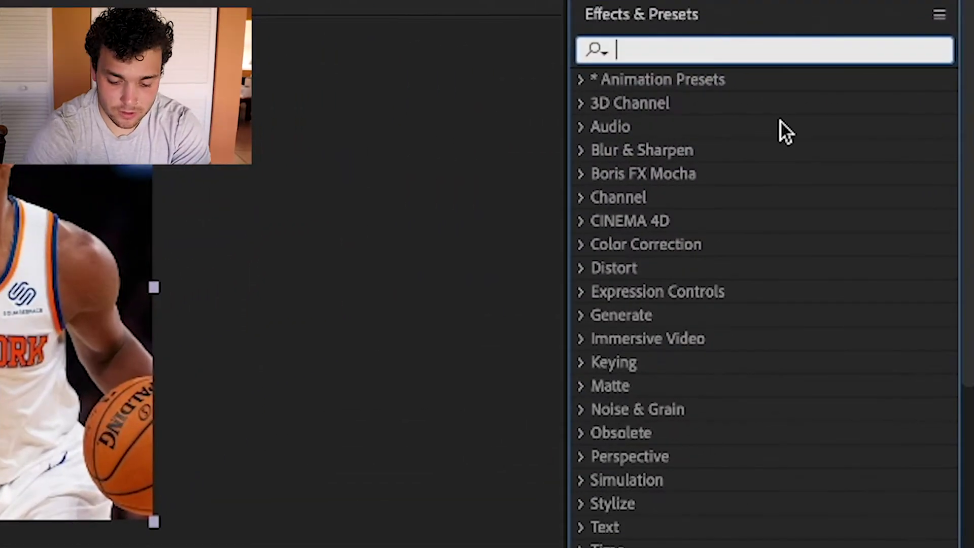
- Apply the Motion Tile effect to Adjustment Layer 1
text(motion tile)
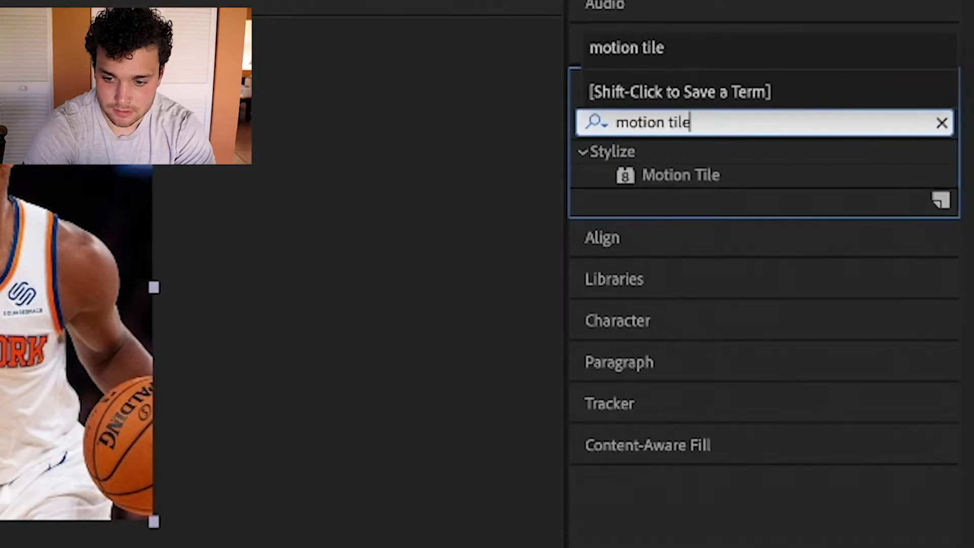
click(700, 177)
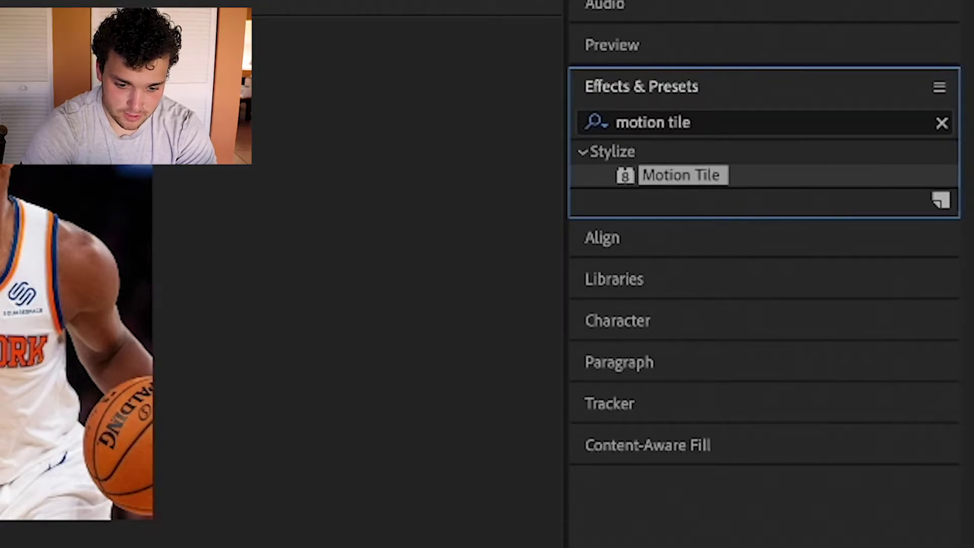
click(940, 125)
- Apply the Transform effect to Adjustment Layer 1 as well
text(trans)
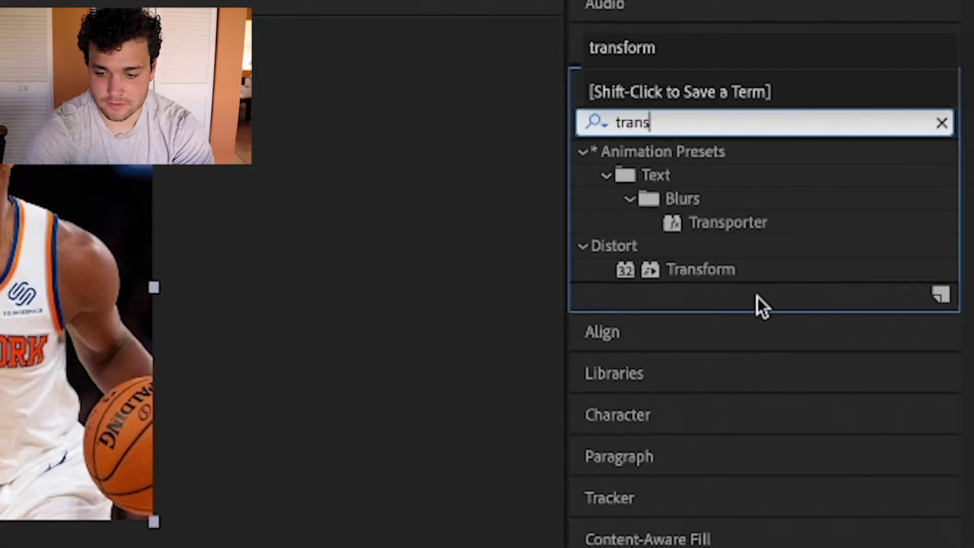
click(743, 271)
double_click(723, 272)
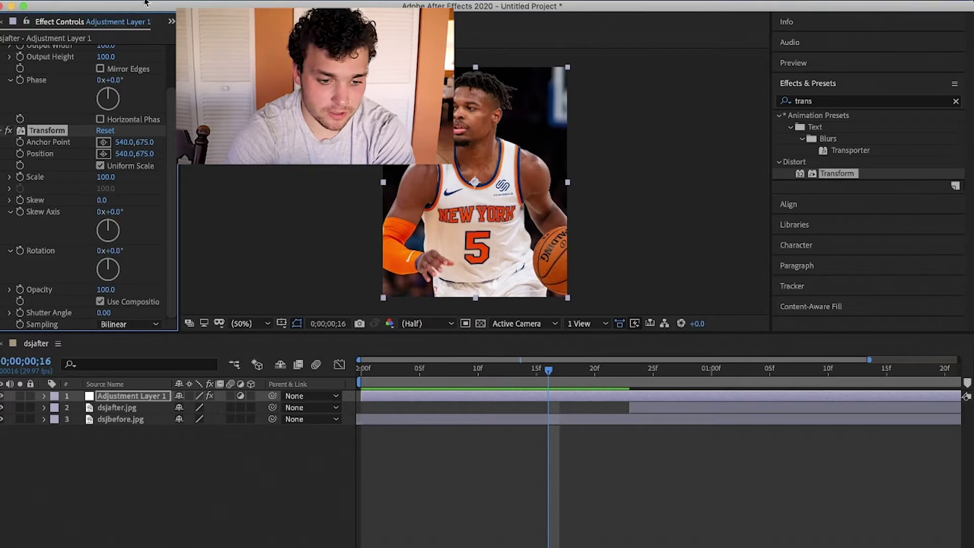
- Set Motion Tile Output Width and Output Height to 400 and enable Mirror Edges
scroll(56, 158, up, 3)
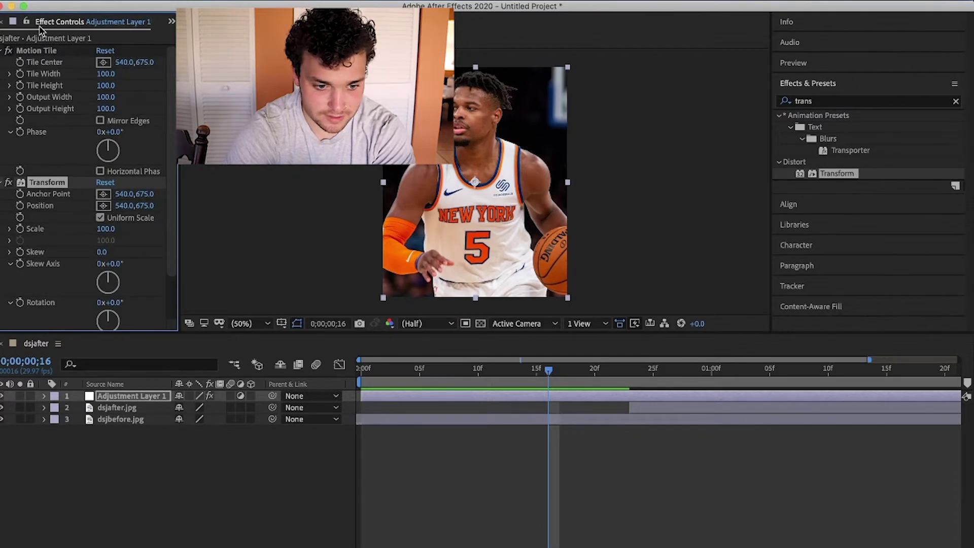
click(35, 50)
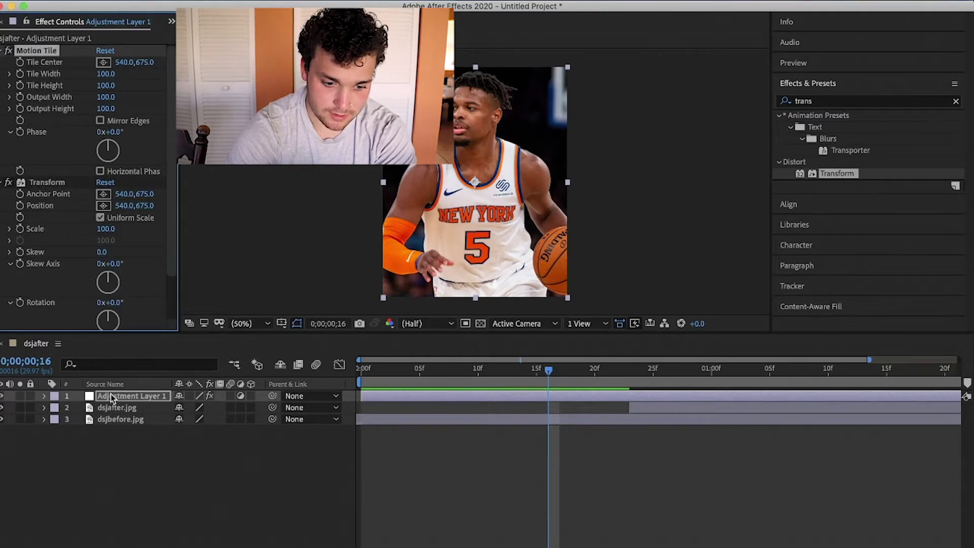
click(106, 97)
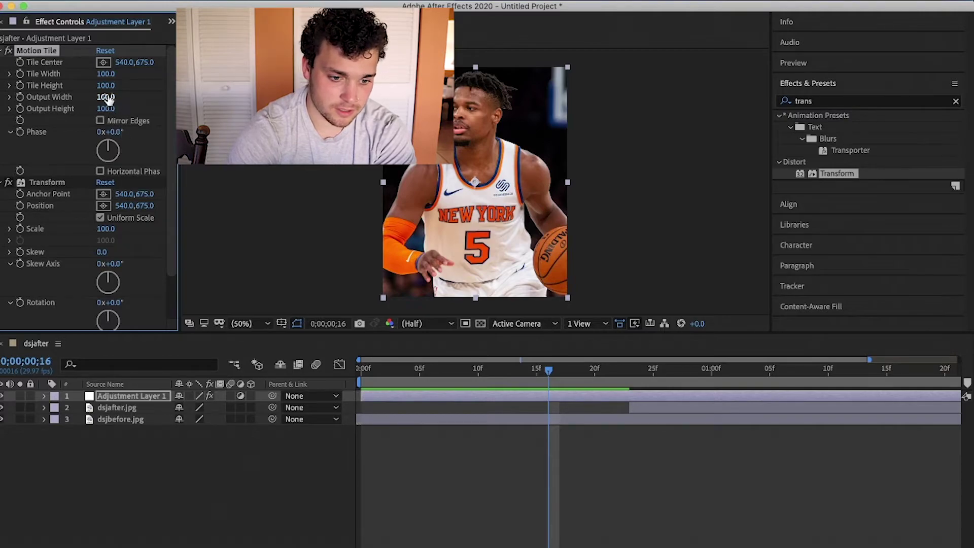
text(400)
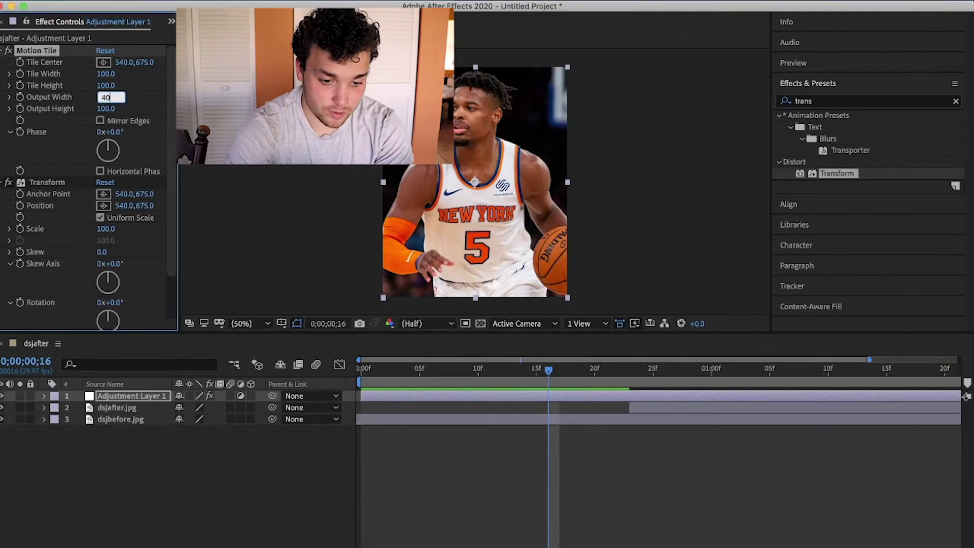
key(Return)
click(106, 108)
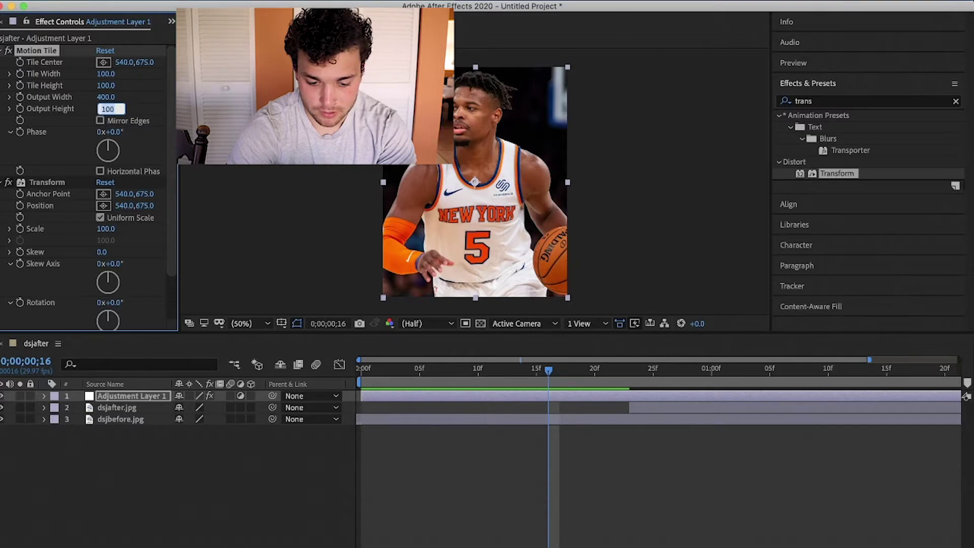
text(400)
key(Return)
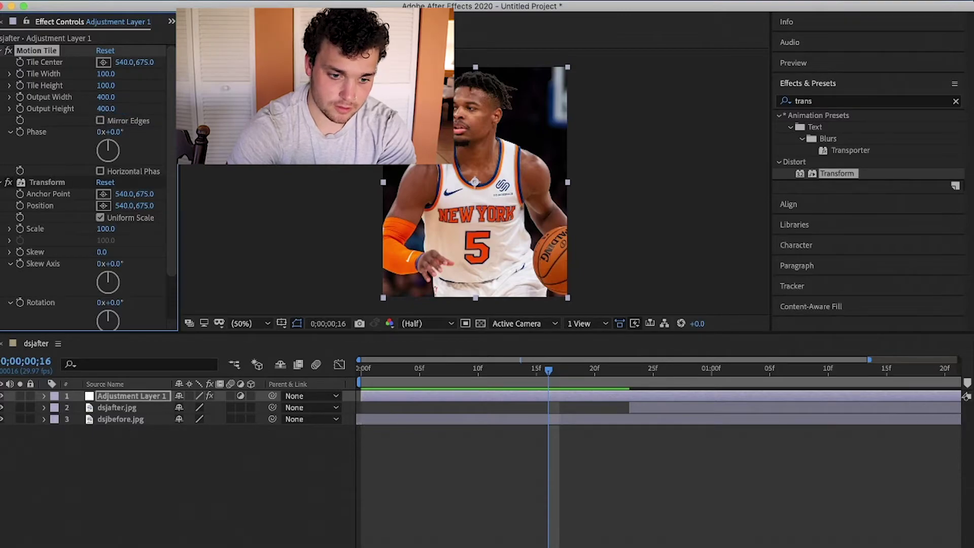
click(100, 120)
click(630, 368)
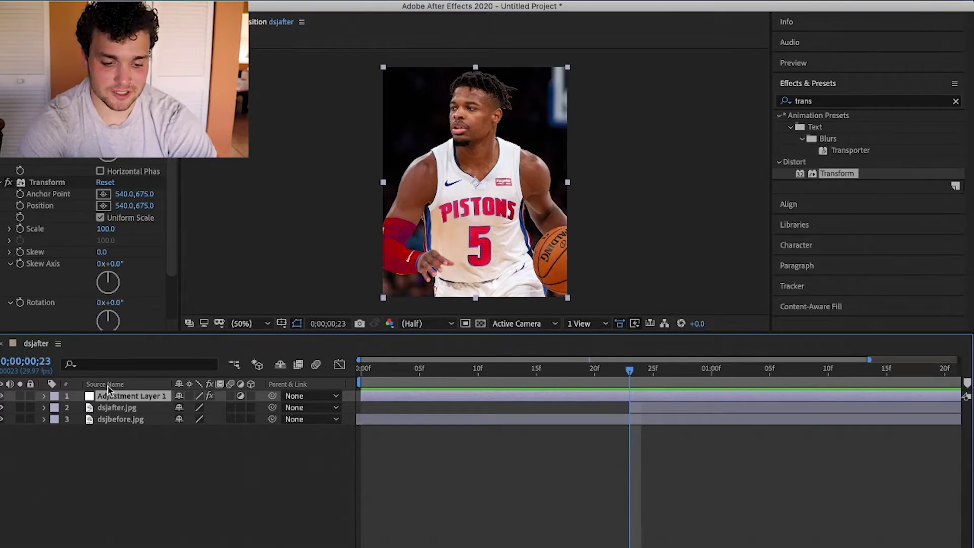
- Split the adjustment layer at frame 23 and key the first piece's Scale at 100 on frame 0
key(ctrl+shift+d)
drag(620, 364, 542, 362)
click(486, 403)
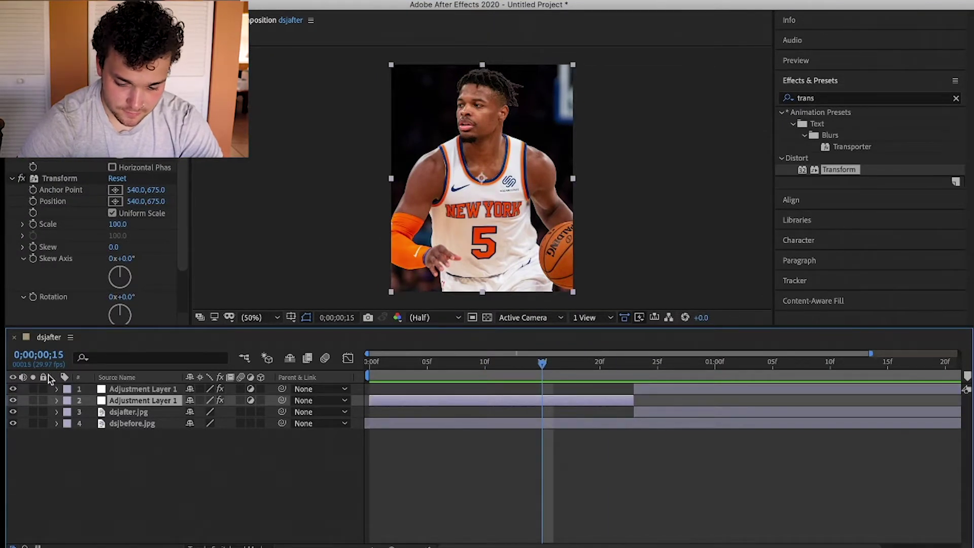
scroll(60, 234, down, 1)
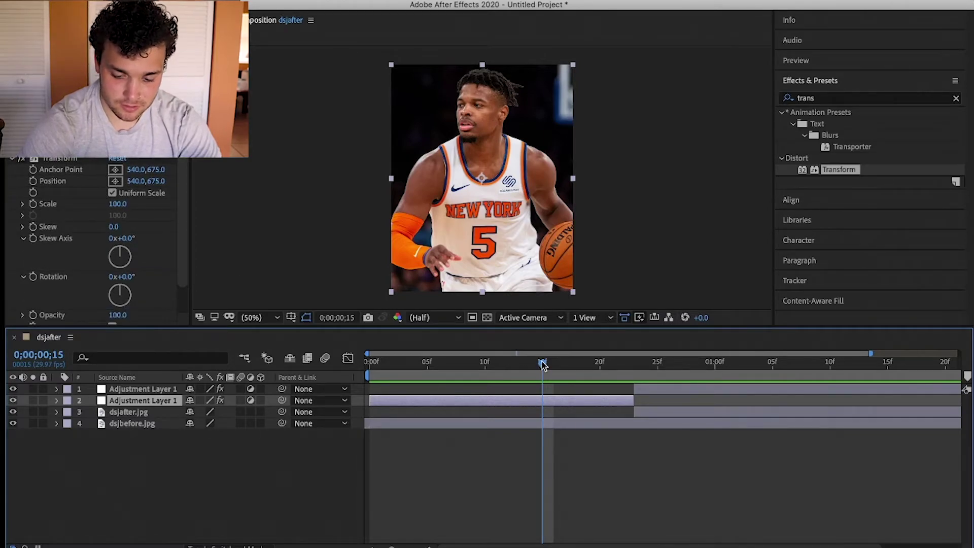
key(Home)
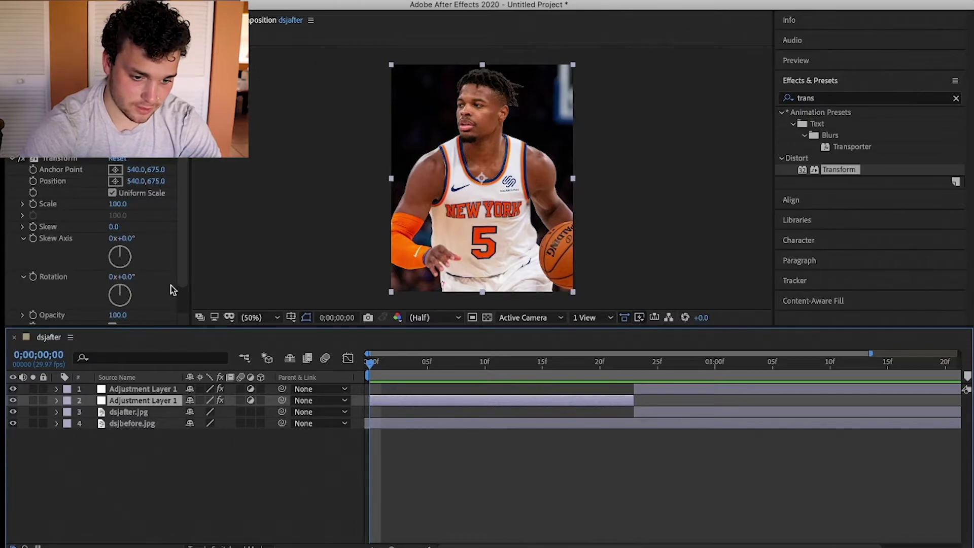
click(35, 207)
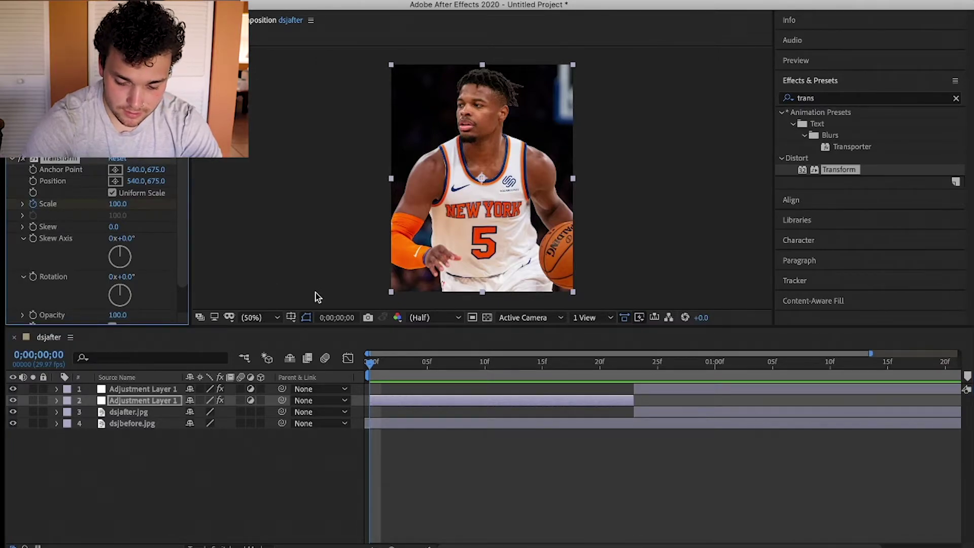
key(u)
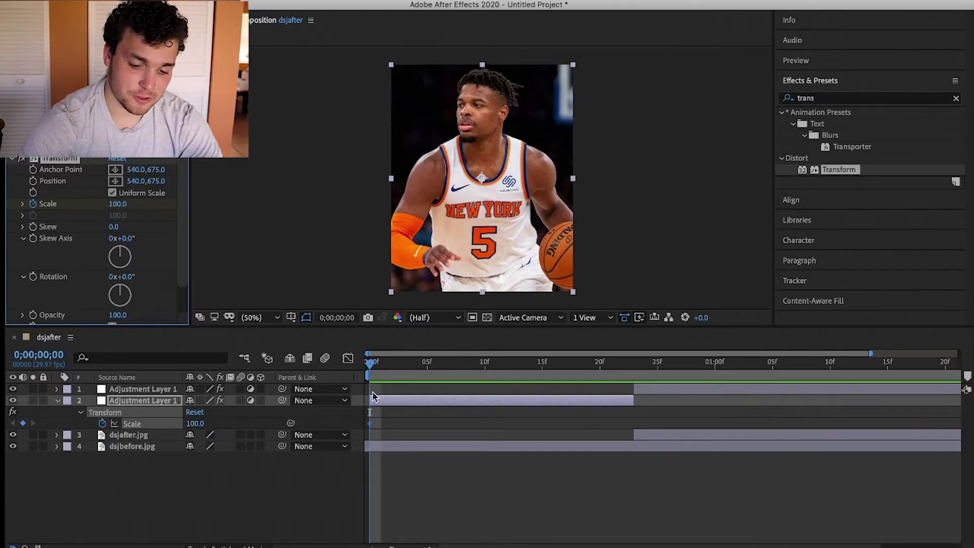
- Key the lower adjustment piece's Scale to 130 at frame 22 and preview the zoom
key(o)
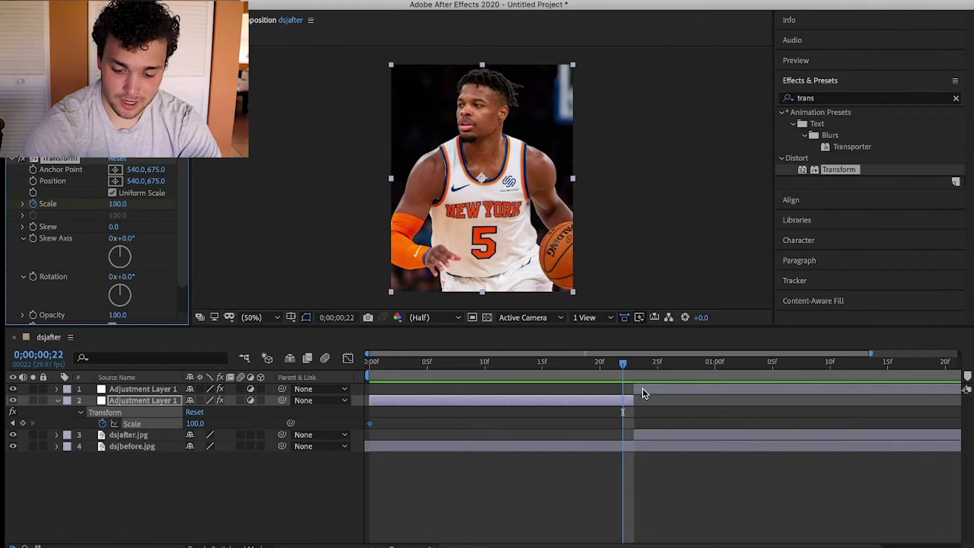
key(i)
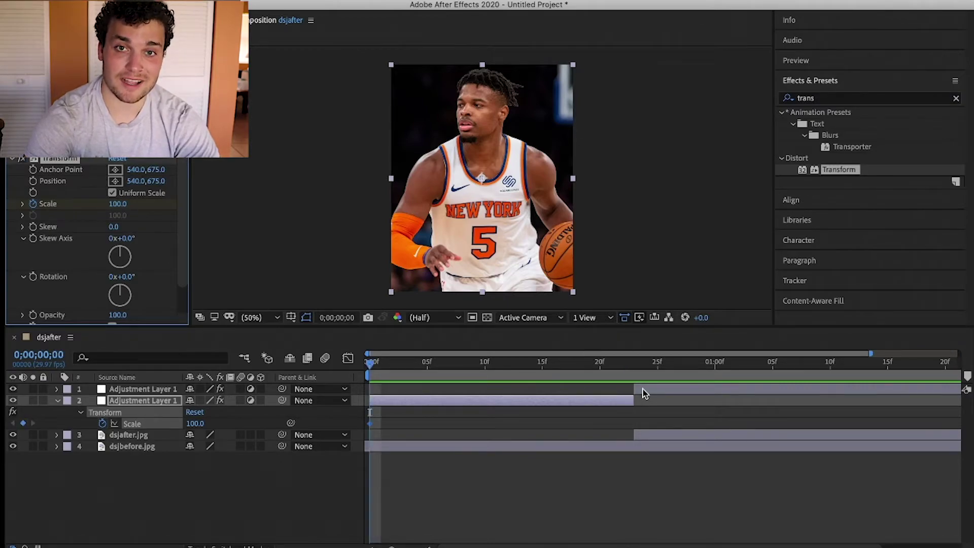
key(o)
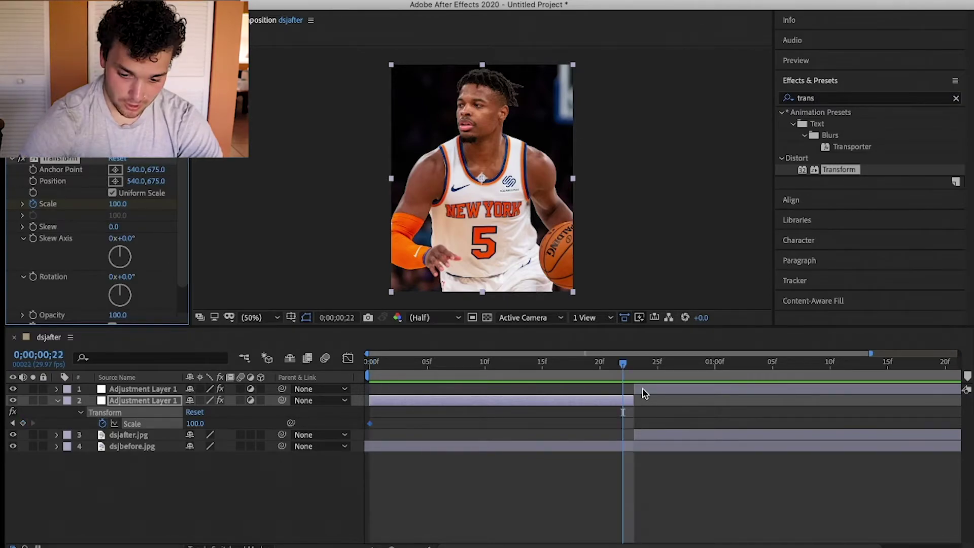
click(195, 423)
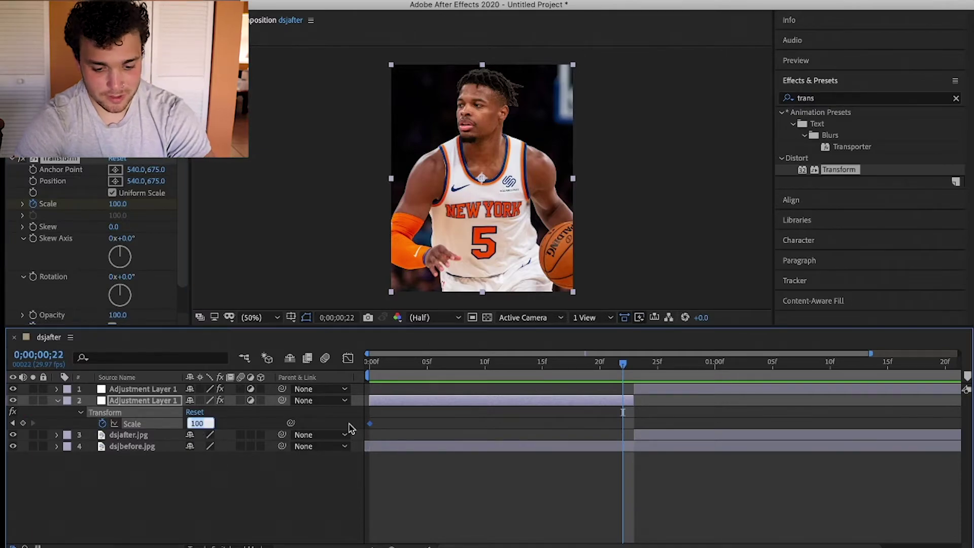
text(130)
key(Return)
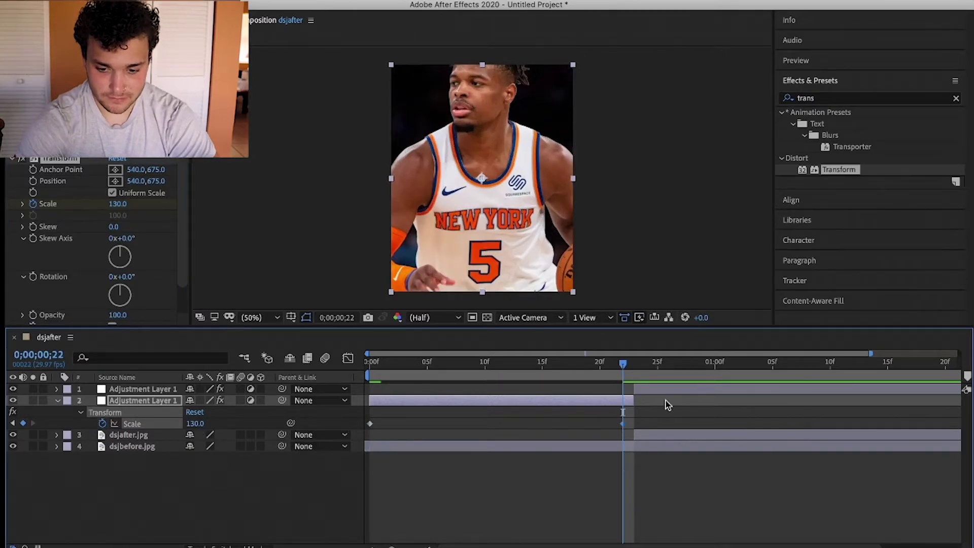
key(space)
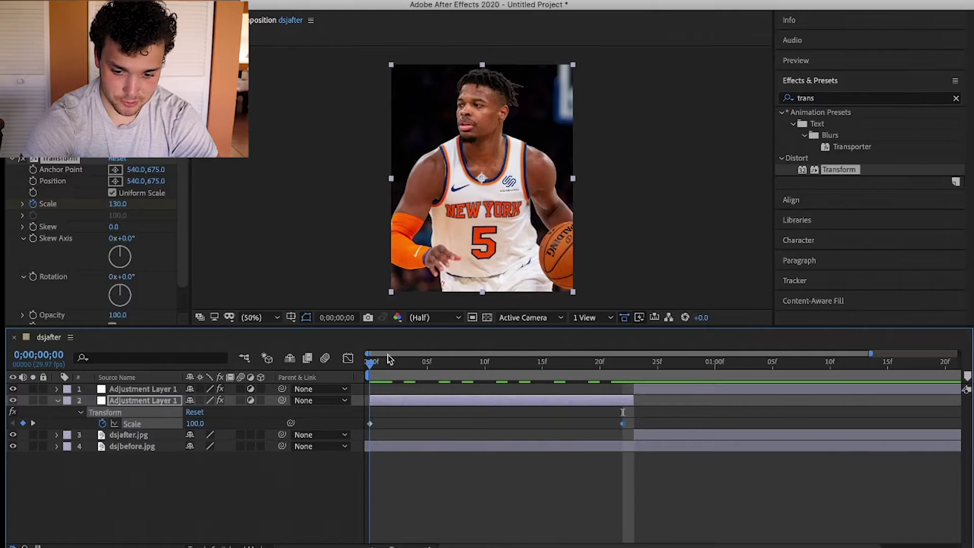
key(space)
click(656, 388)
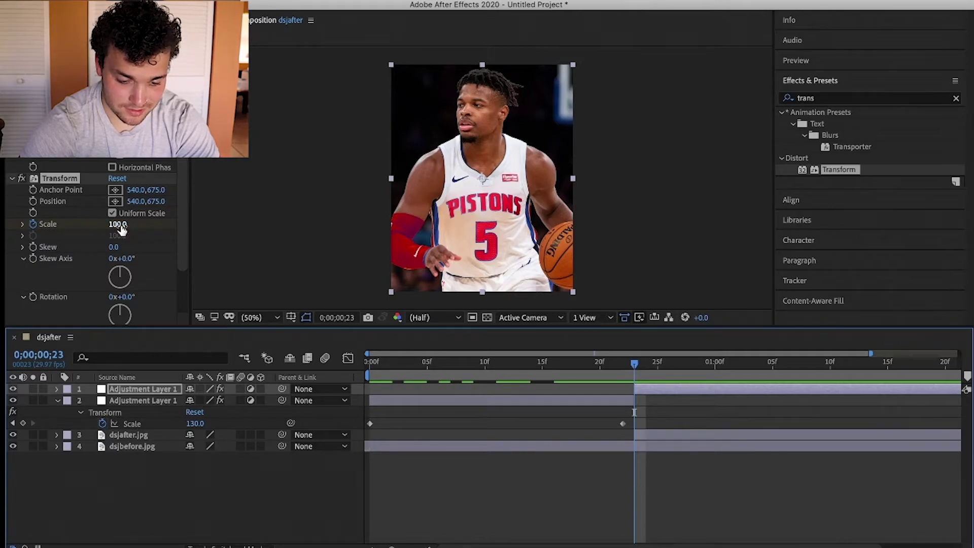
- Set the top adjustment piece's Scale to 70 at frame 23
key(u)
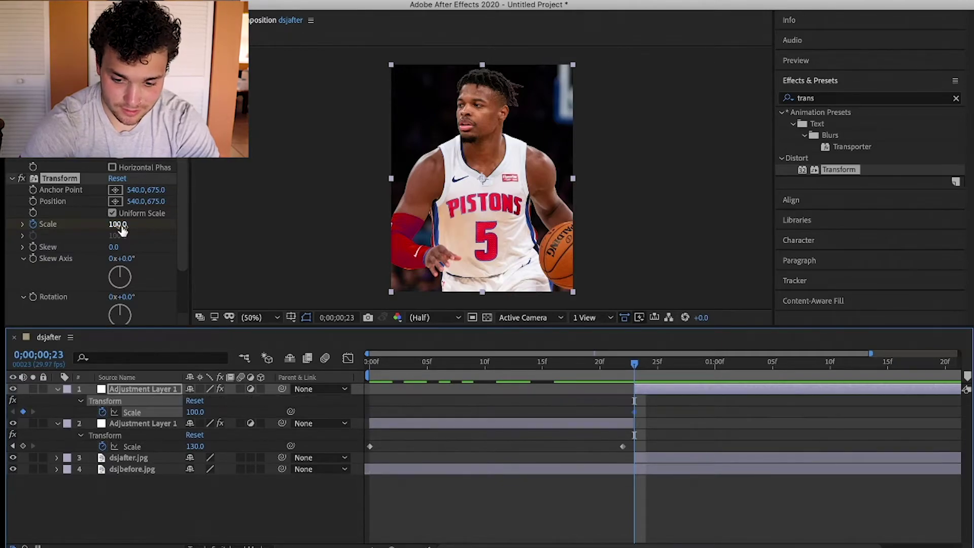
click(202, 411)
text(70)
key(Return)
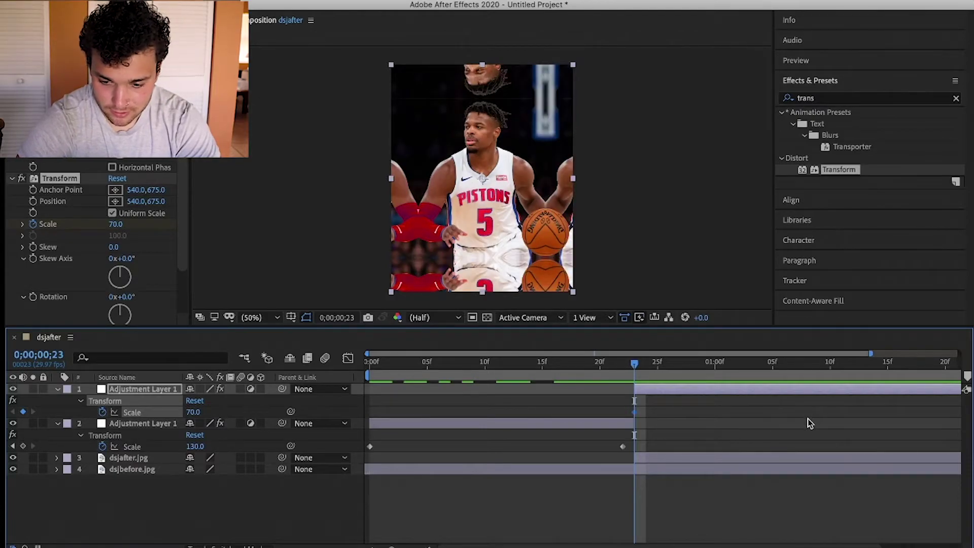
- Key the top piece's Scale back to 100 at the last frame, 1:29
key(minus)
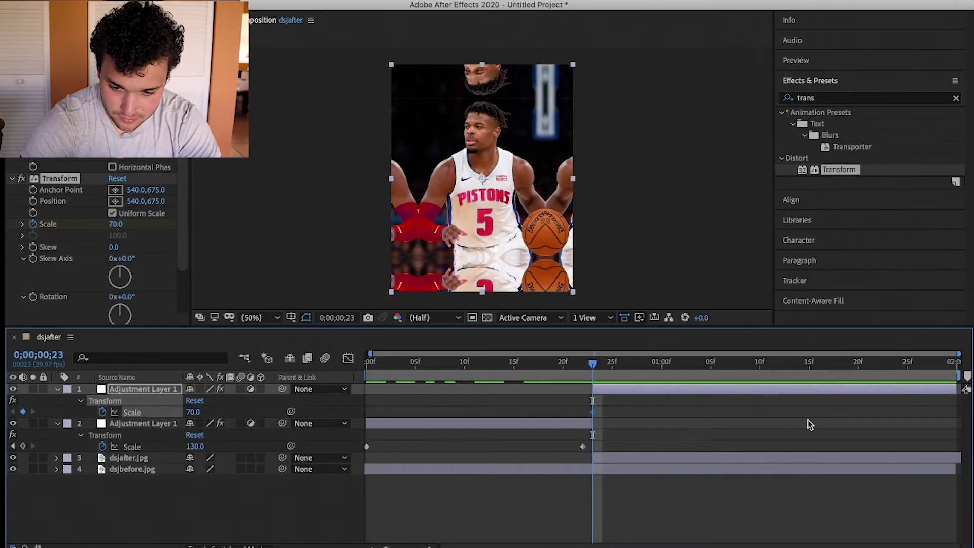
key(End)
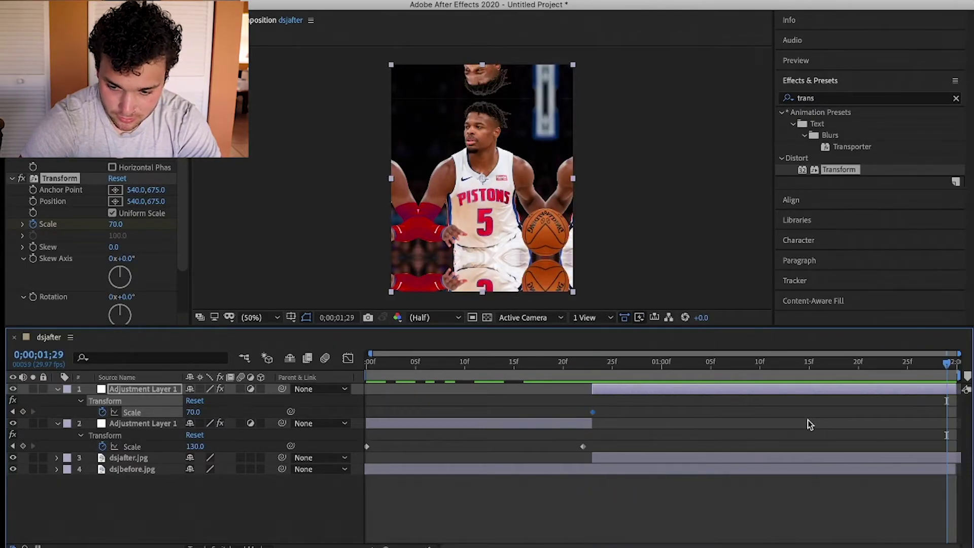
click(192, 411)
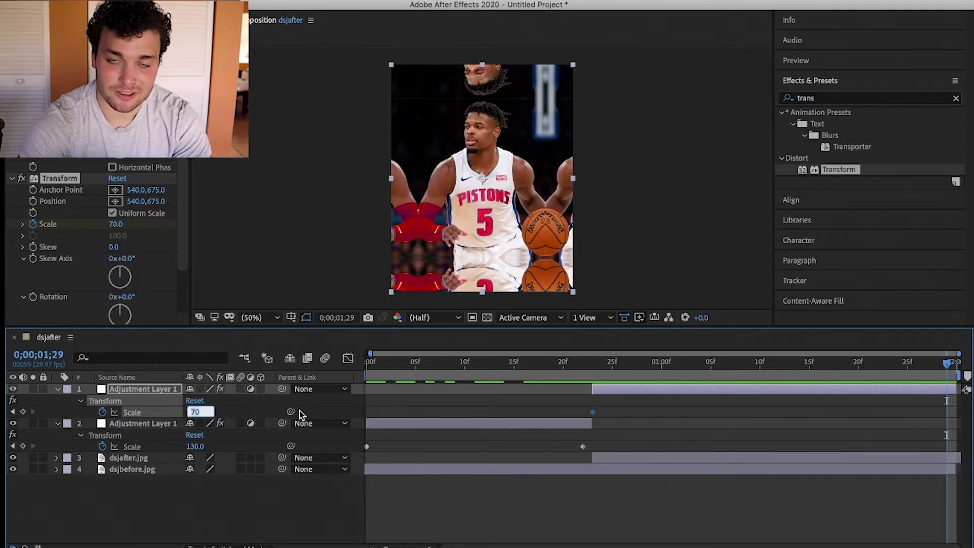
text(100)
key(Return)
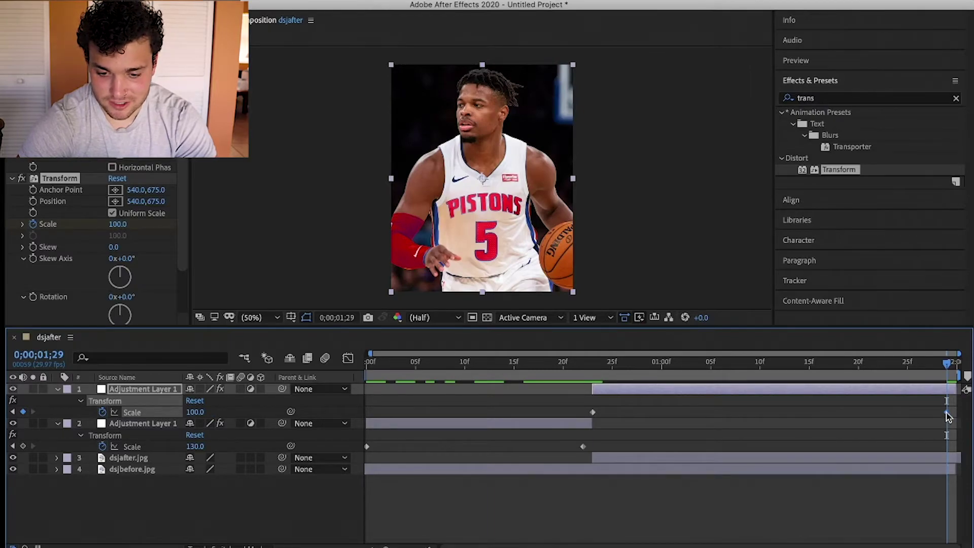
- Drag the top piece's Scale 100 keyframe earlier to about 1:16 and preview
drag(947, 413, 866, 427)
click(485, 362)
drag(469, 364, 856, 370)
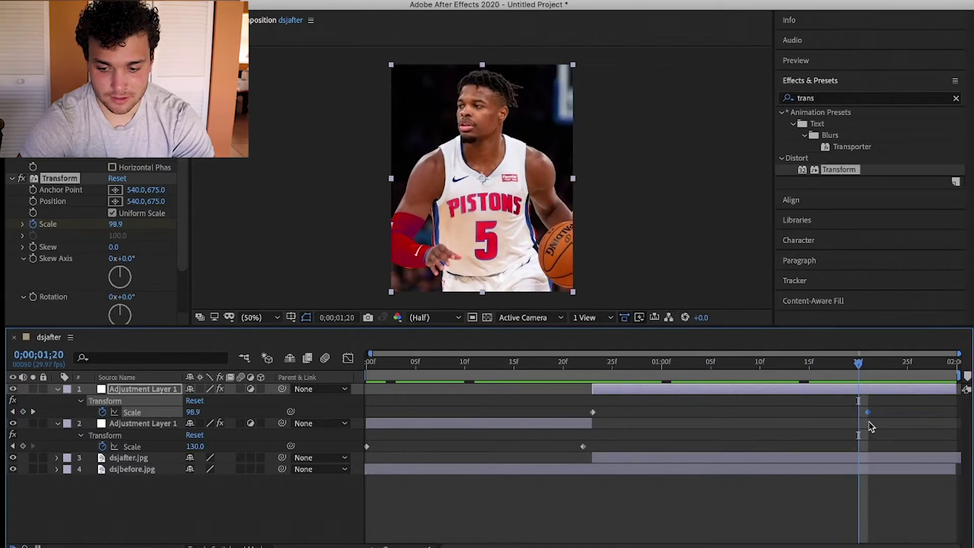
drag(868, 412, 819, 412)
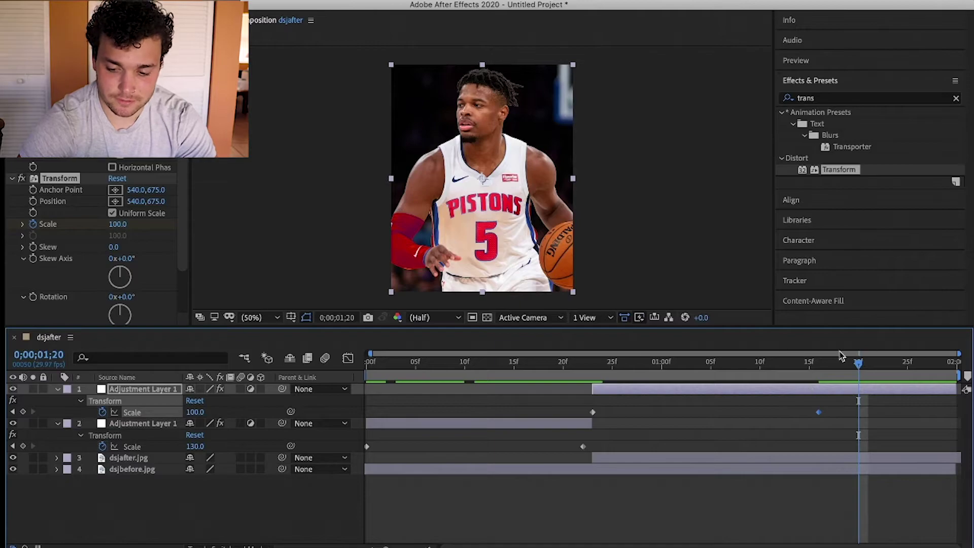
key(space)
- Collapse the Scale properties of both adjustment layers
click(457, 426)
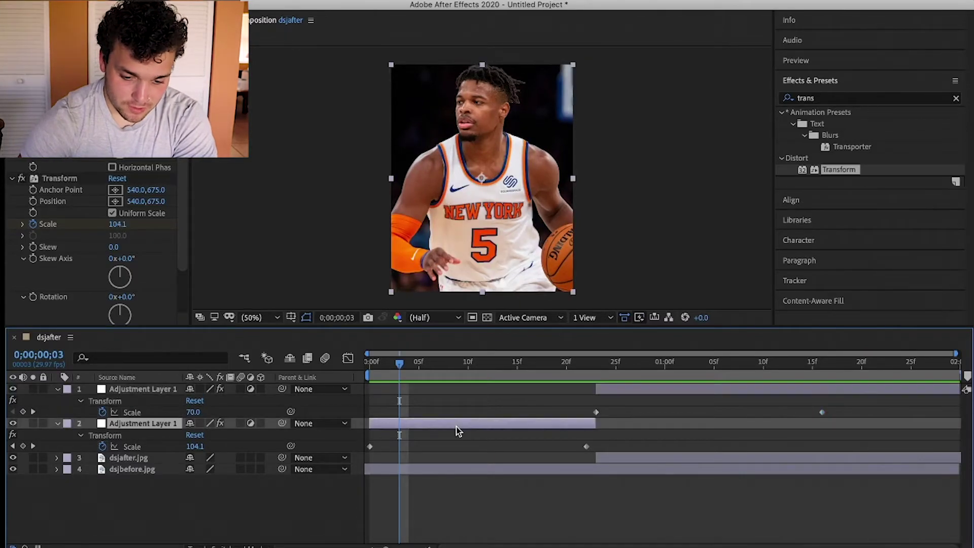
key(u)
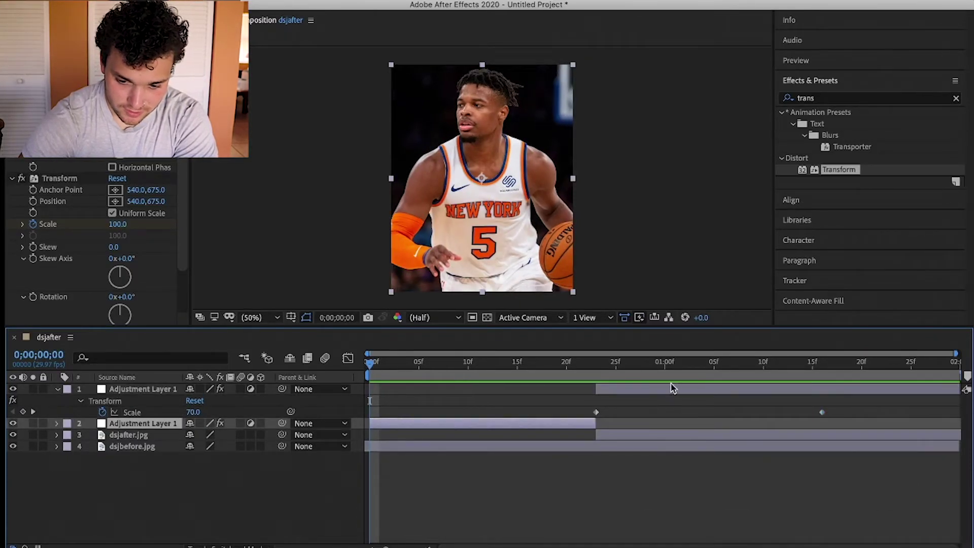
click(670, 387)
key(u)
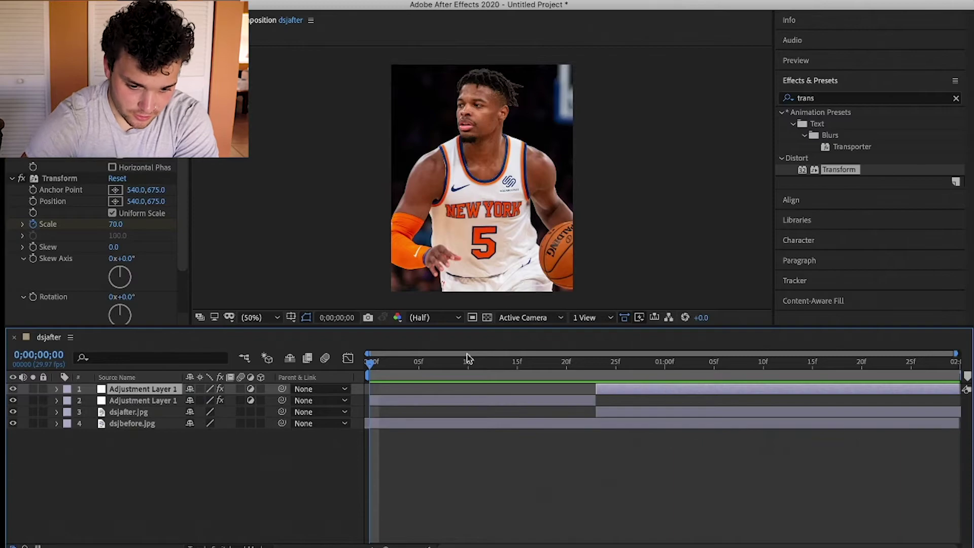
- Turn on motion blur for both adjustment layers and the dsjafter composition
click(241, 389)
click(240, 401)
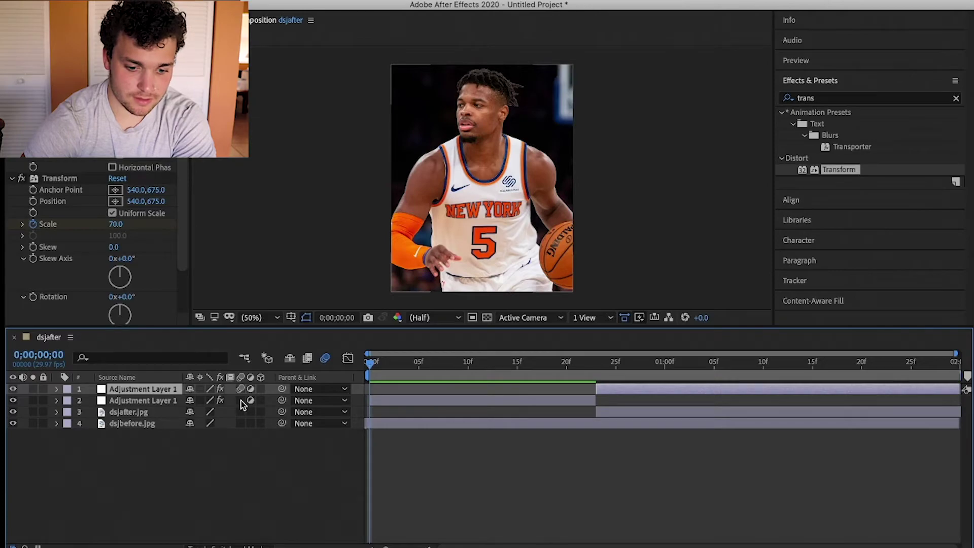
click(325, 358)
- Show the lower adjustment layer's two 100–130 Scale keyframes in the Graph Editor
click(404, 399)
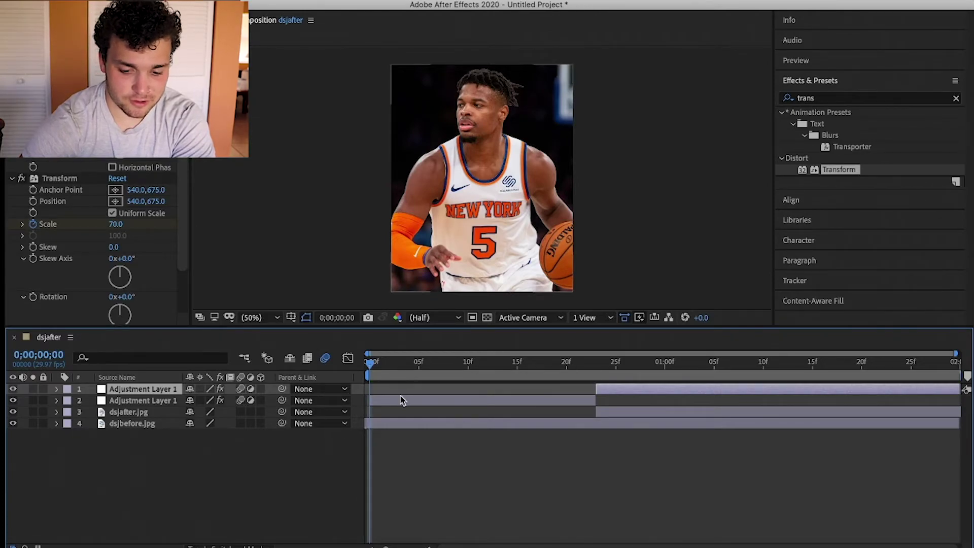
key(u)
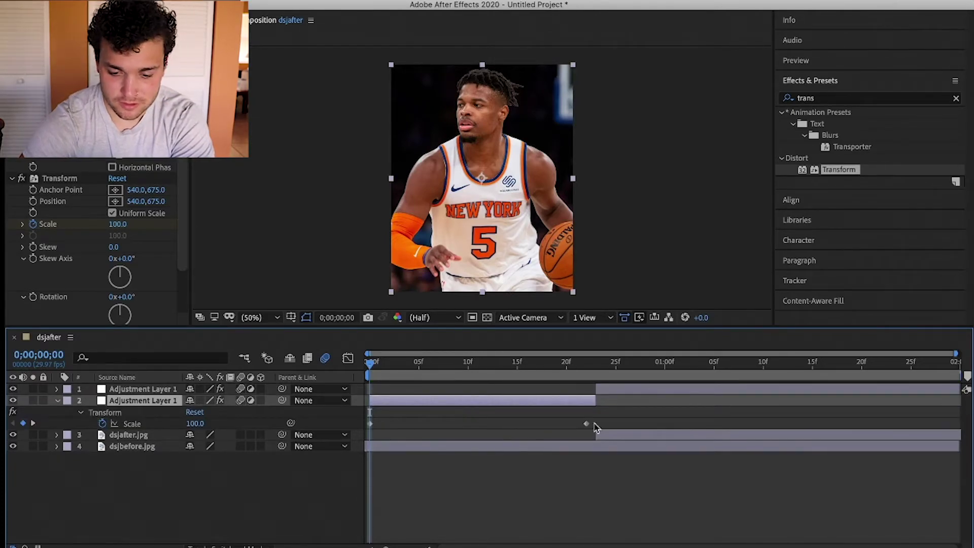
drag(594, 414, 344, 438)
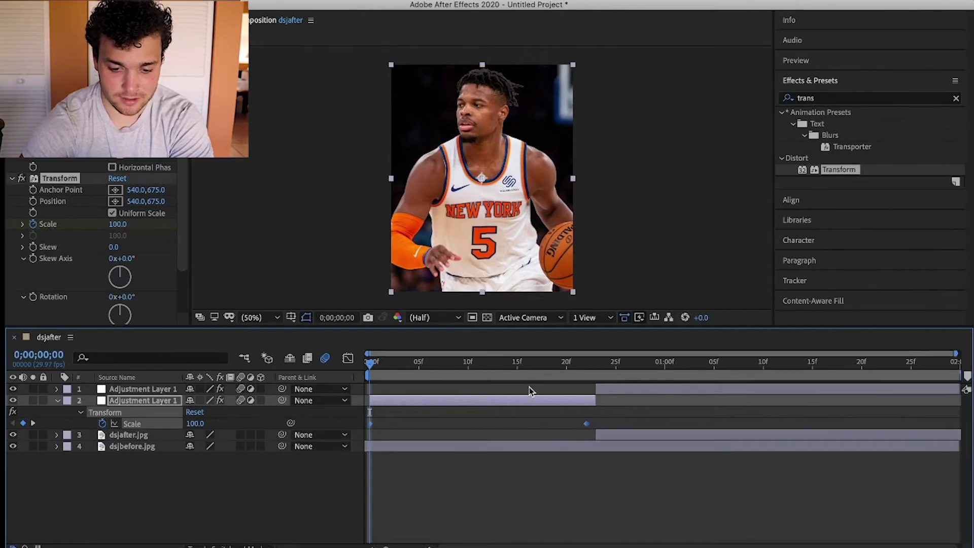
click(348, 358)
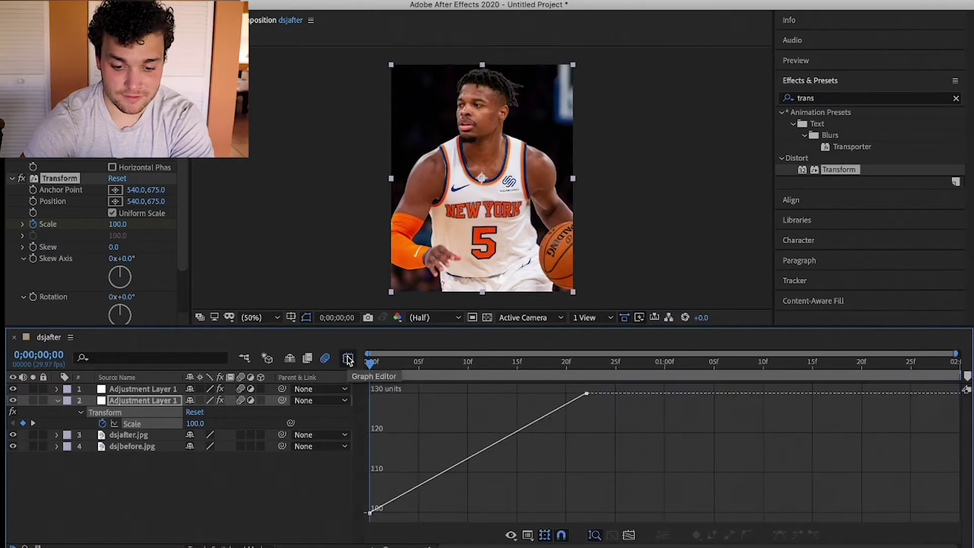
- Apply Easy Ease to both Scale keyframes and drag the handles into a slow-start, steep-finish curve
click(487, 448)
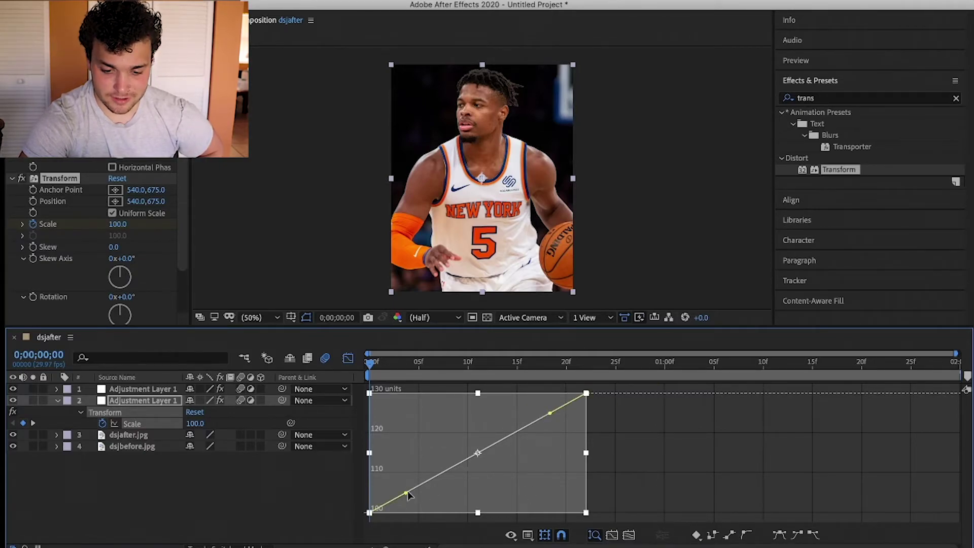
key(F9)
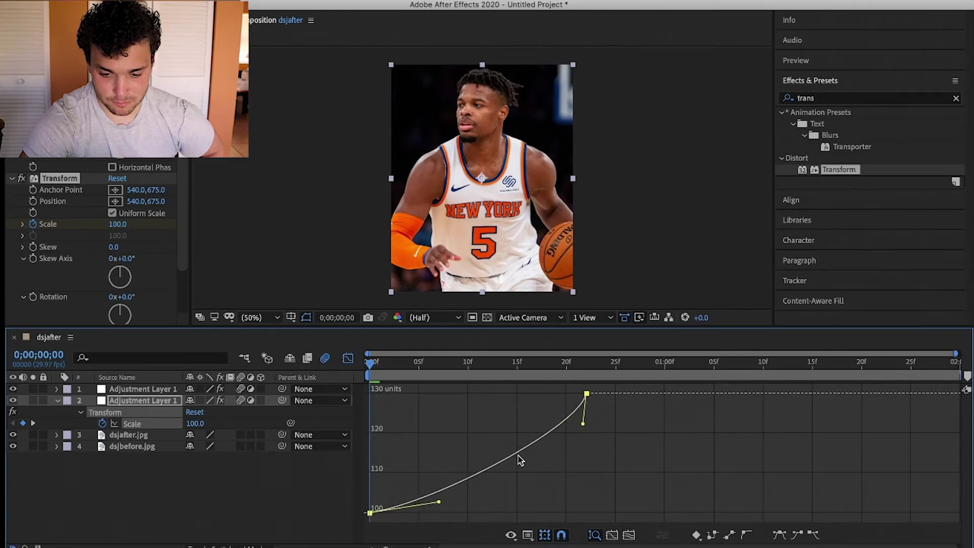
drag(533, 477, 543, 467)
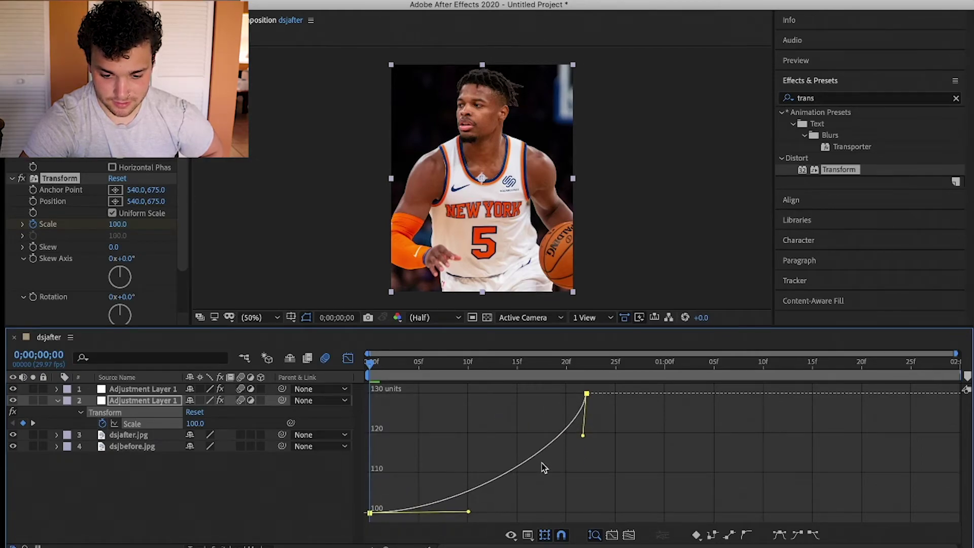
click(542, 463)
drag(583, 441, 592, 503)
drag(469, 514, 515, 514)
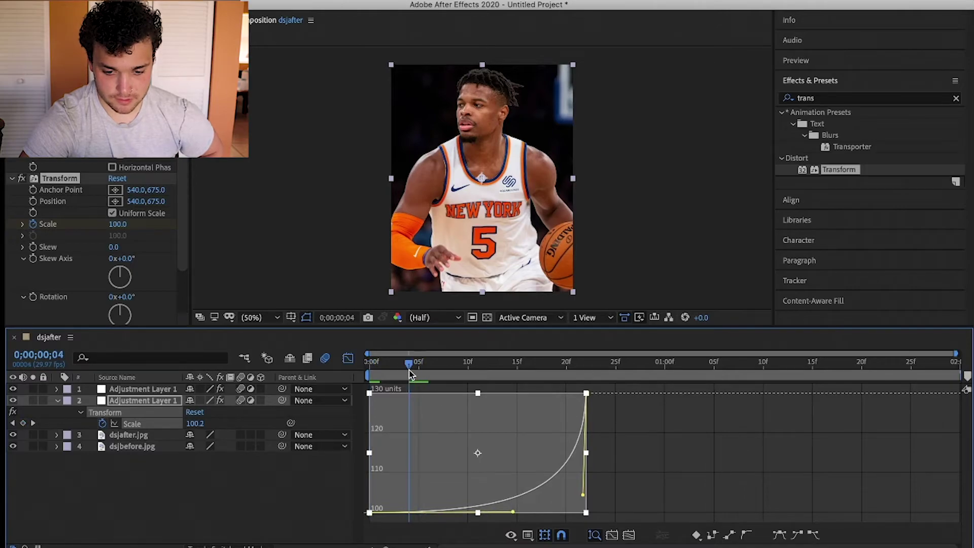
- Preview the zoom, then steepen the curve into 130 and flatten its start further
key(space)
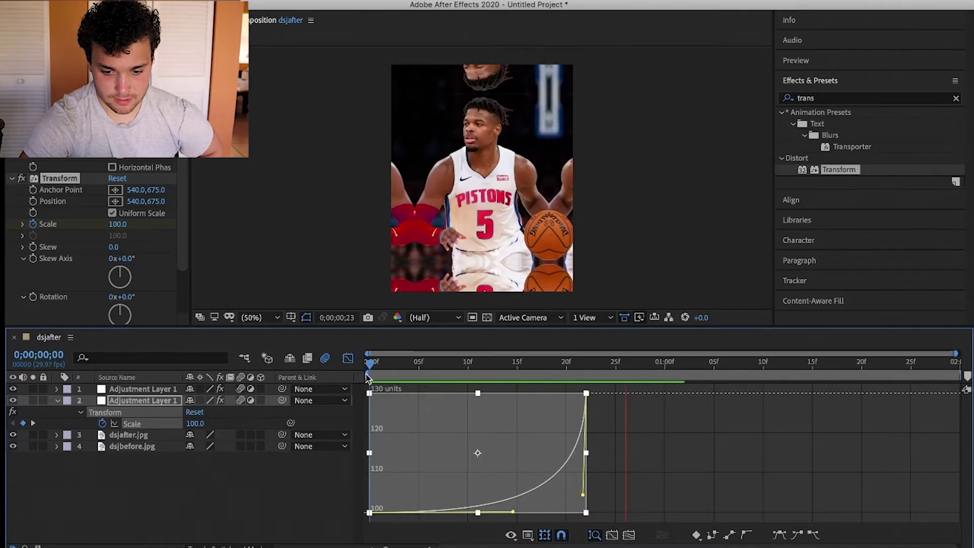
key(space)
drag(369, 373, 467, 361)
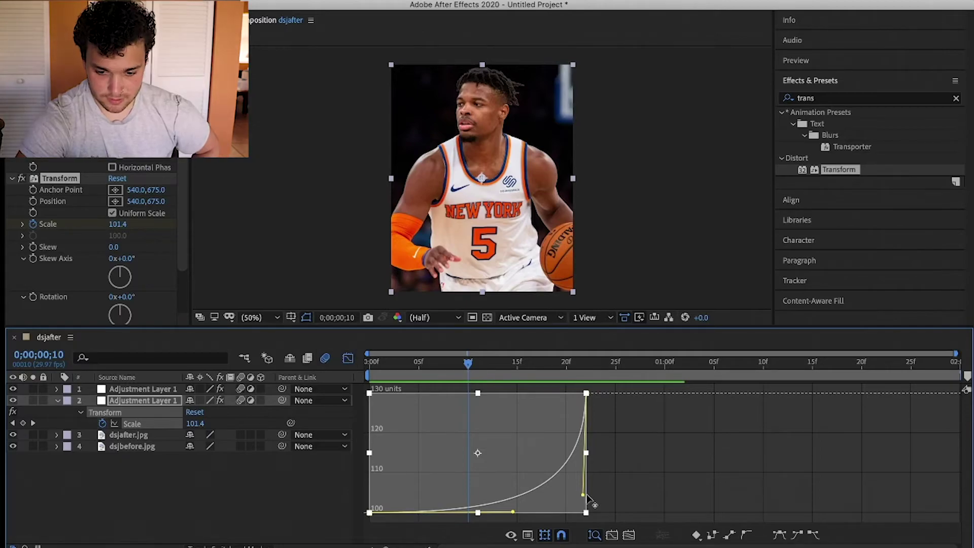
drag(582, 494, 583, 502)
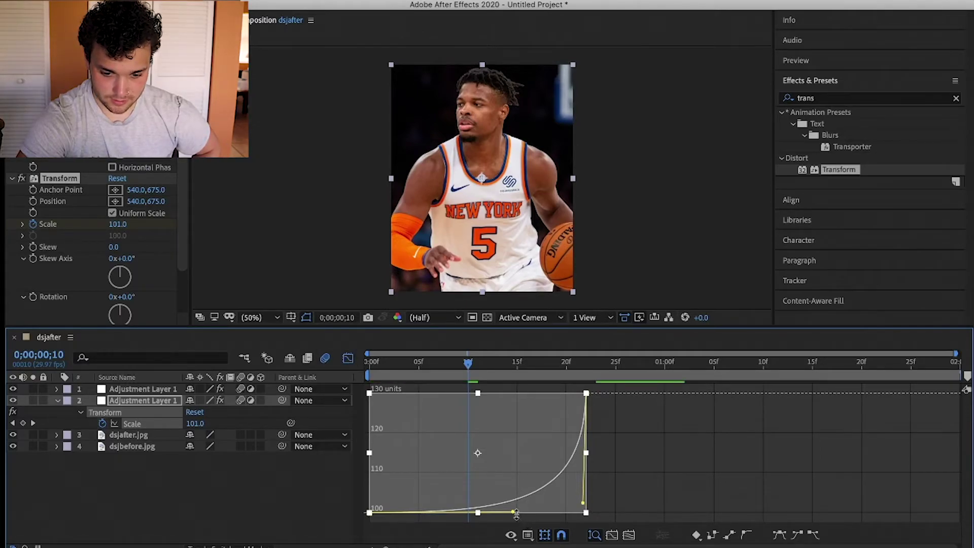
drag(514, 513, 514, 507)
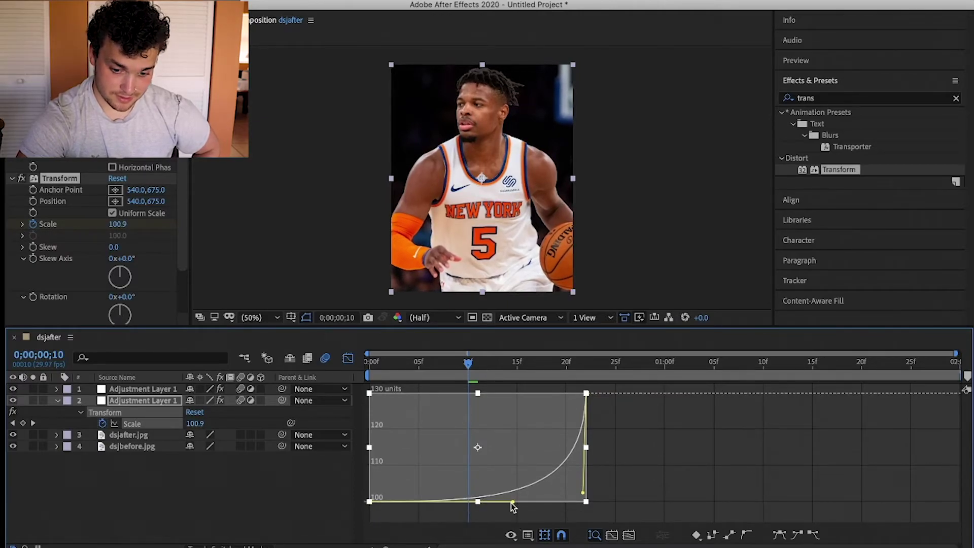
click(348, 358)
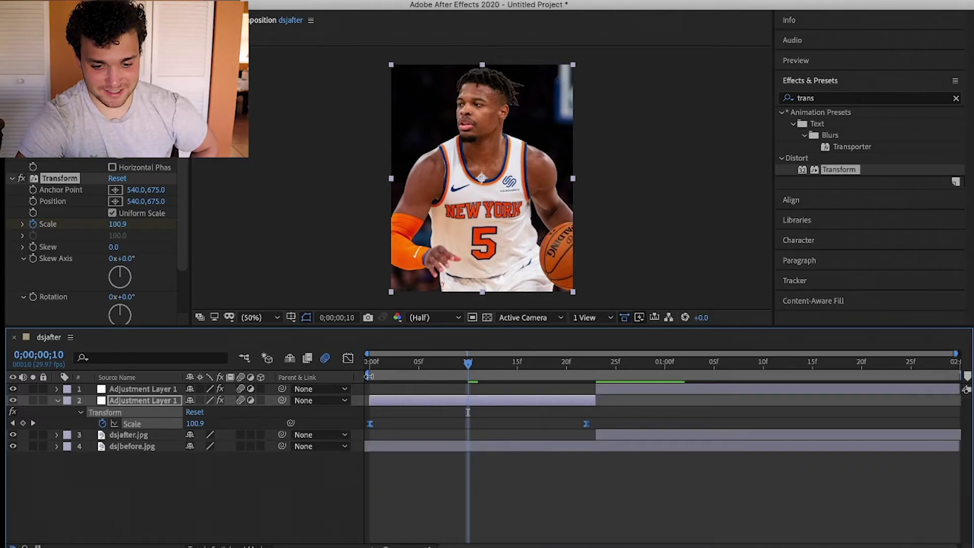
- Ease the top layer's 70–100 Scale so it rises fast after the cut and settles at 100
click(626, 390)
key(u)
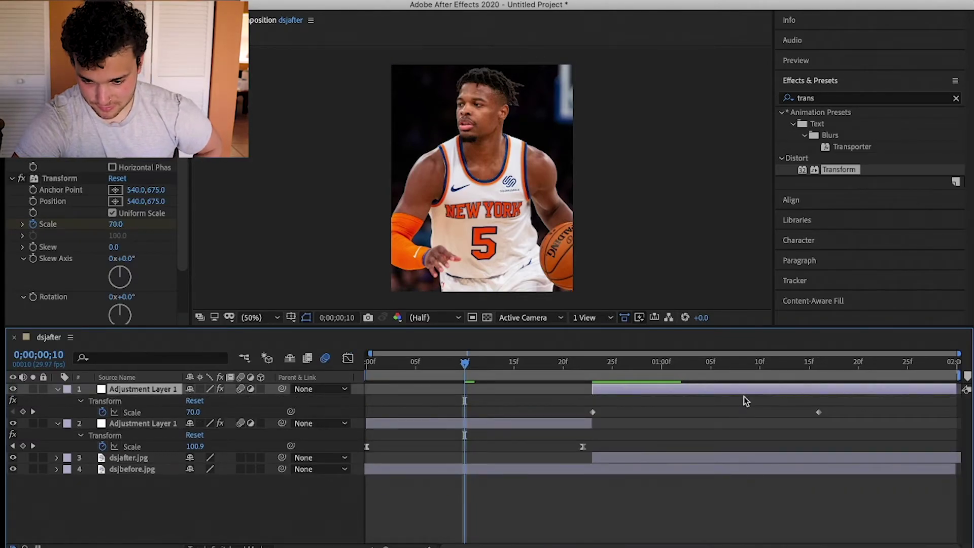
drag(841, 405, 556, 427)
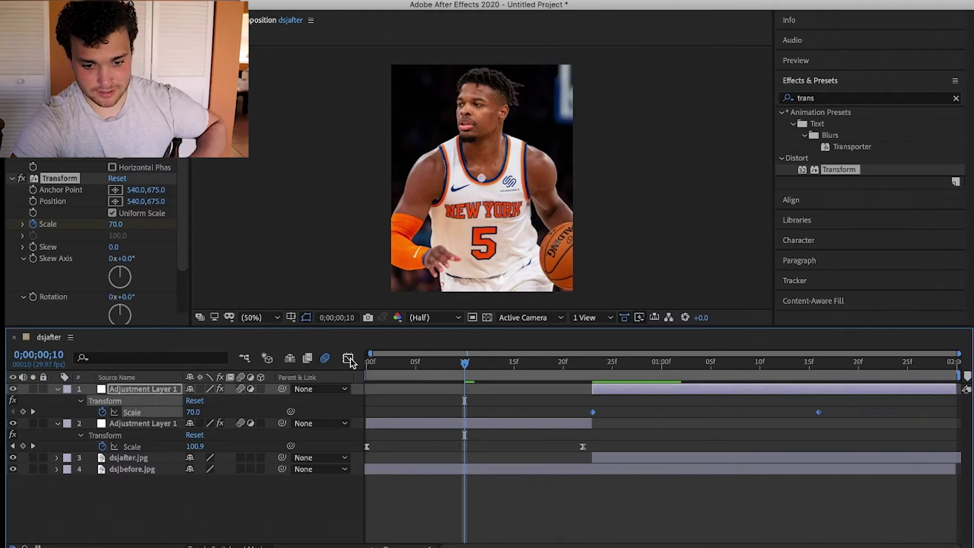
click(349, 358)
click(706, 454)
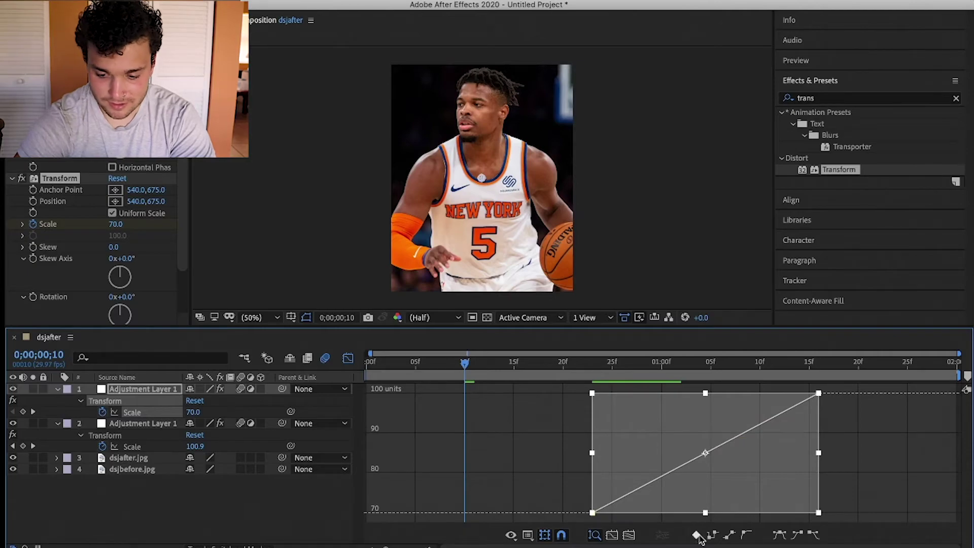
click(745, 534)
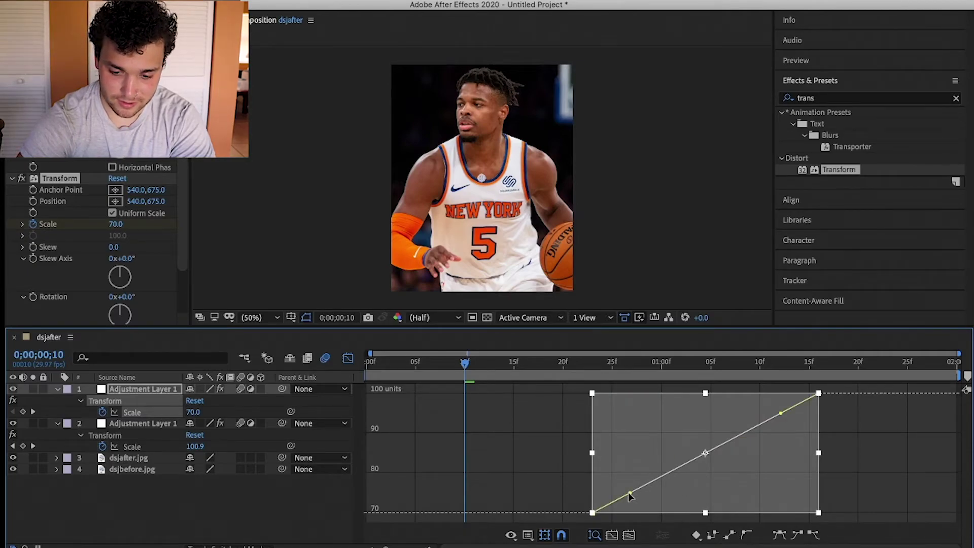
drag(628, 491, 544, 403)
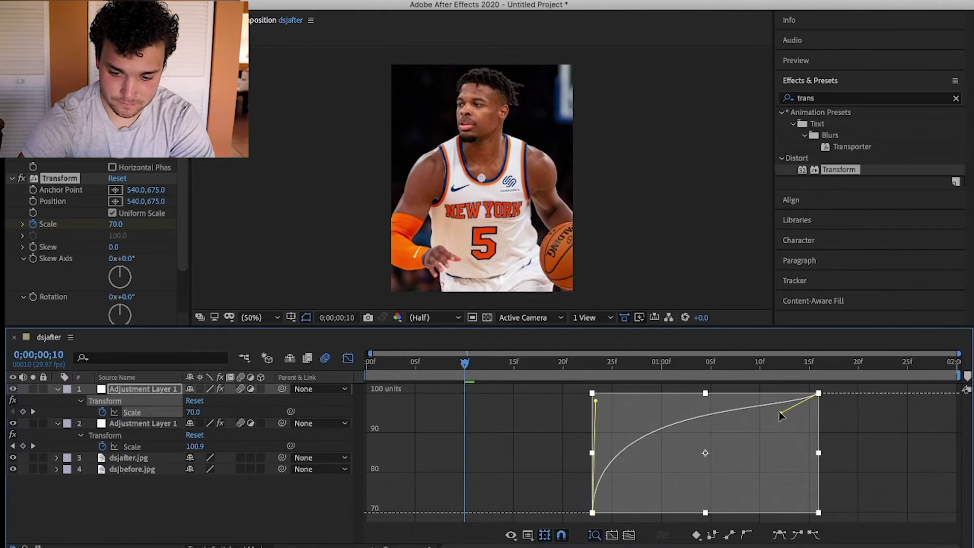
drag(781, 416, 677, 394)
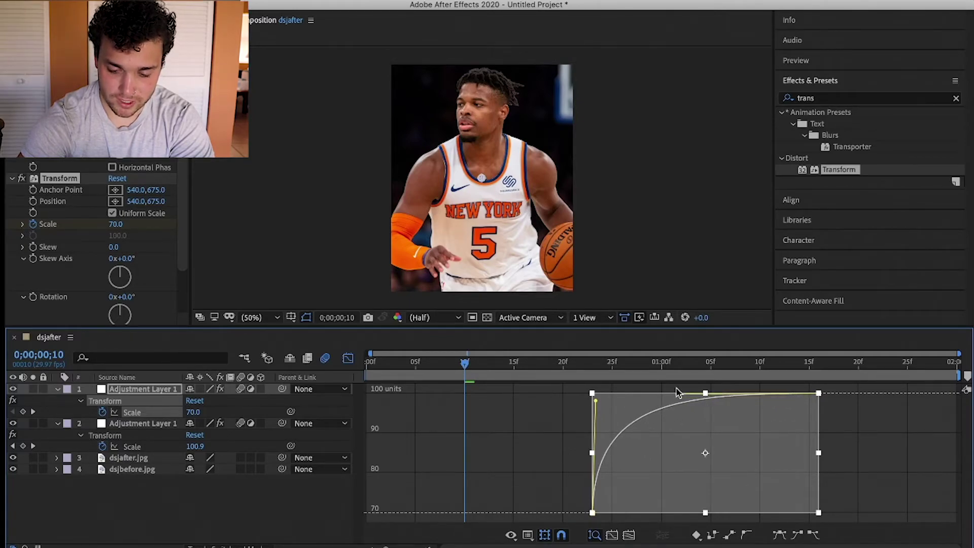
- Preview the transition and stretch the first Scale keyframe's handle for a sharper start
drag(464, 361, 603, 359)
key(space)
drag(482, 361, 440, 347)
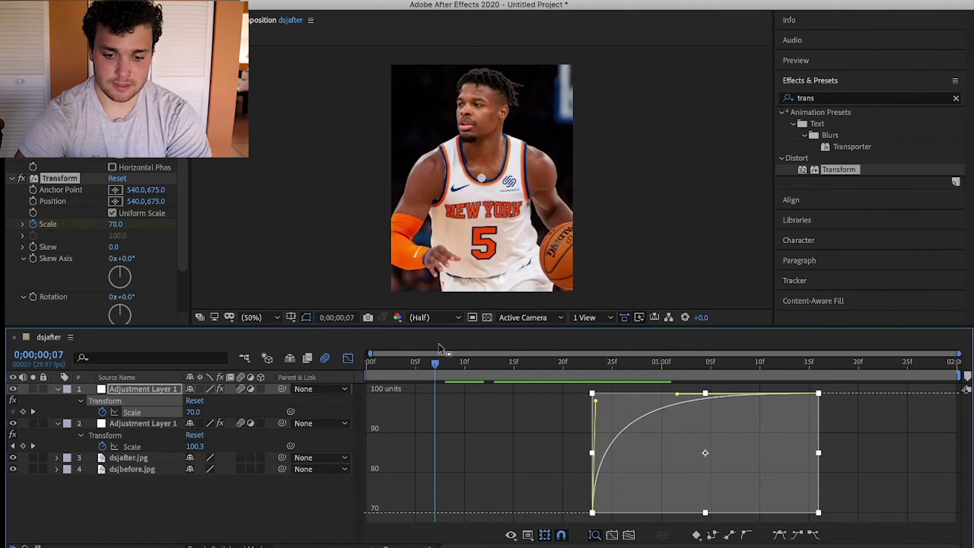
key(k)
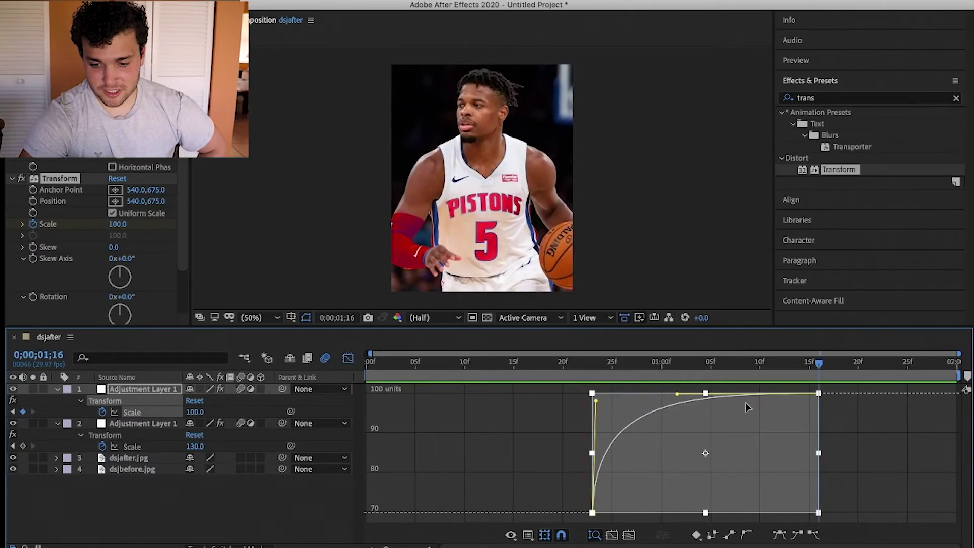
drag(634, 365, 384, 370)
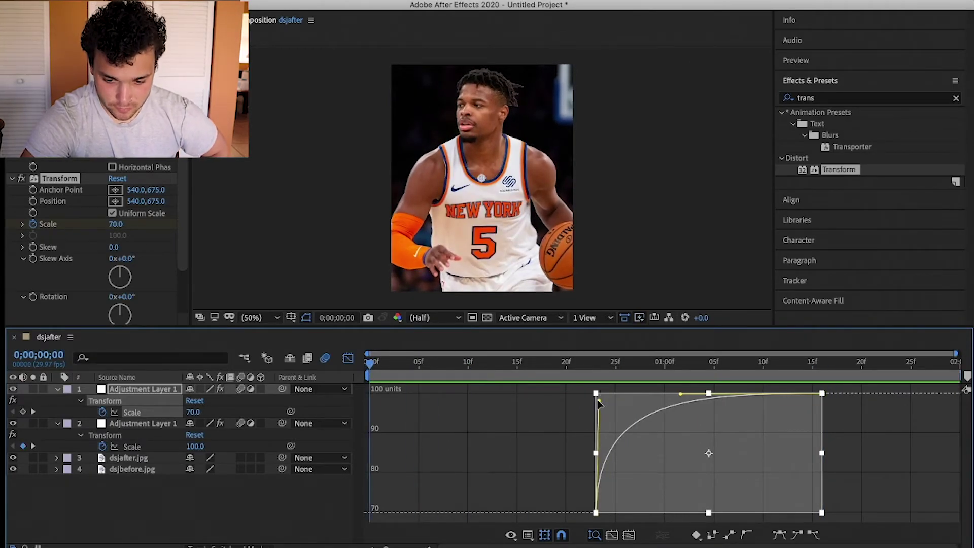
click(596, 402)
drag(682, 396, 662, 398)
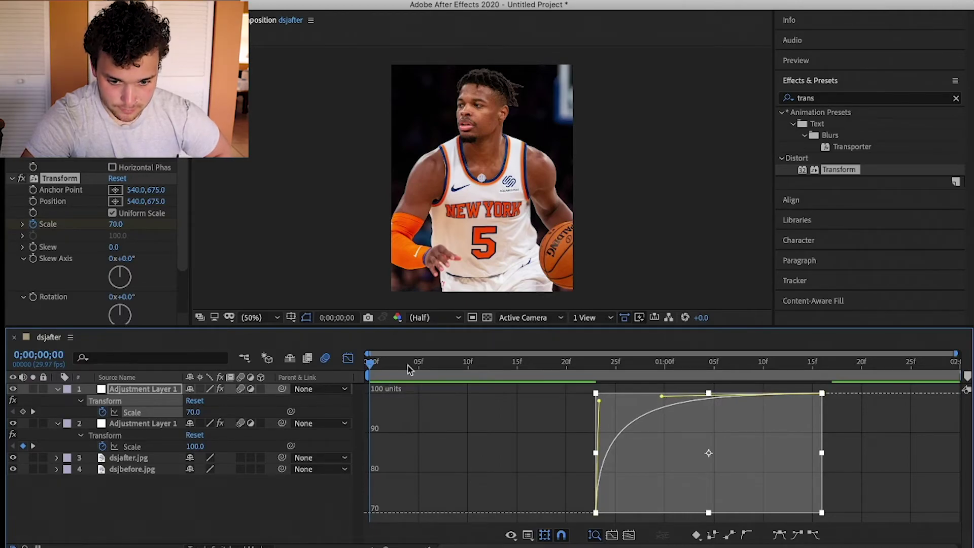
drag(409, 366, 415, 366)
key(space)
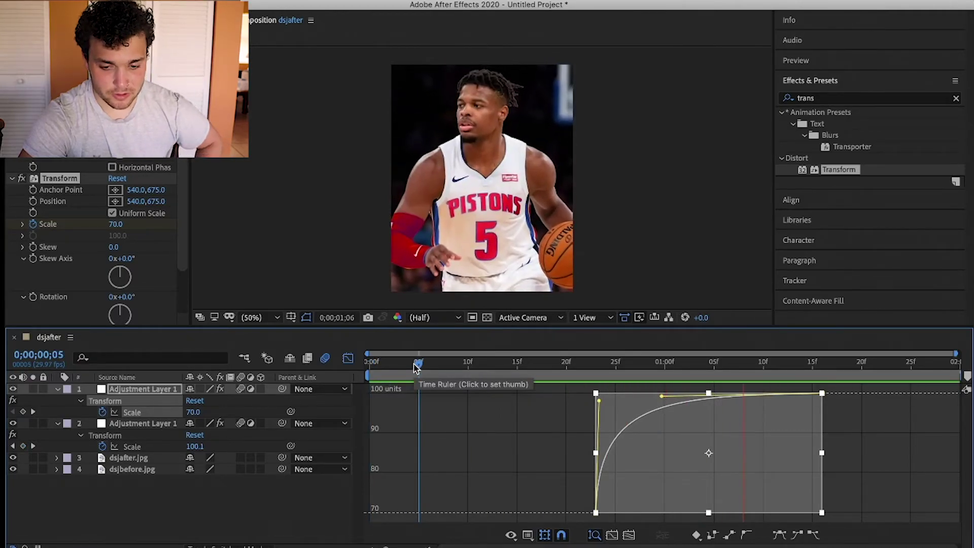
- Add the dsjafter composition to the Render Queue, then build a sequence from dsjtransition.mp4
click(348, 358)
click(118, 1)
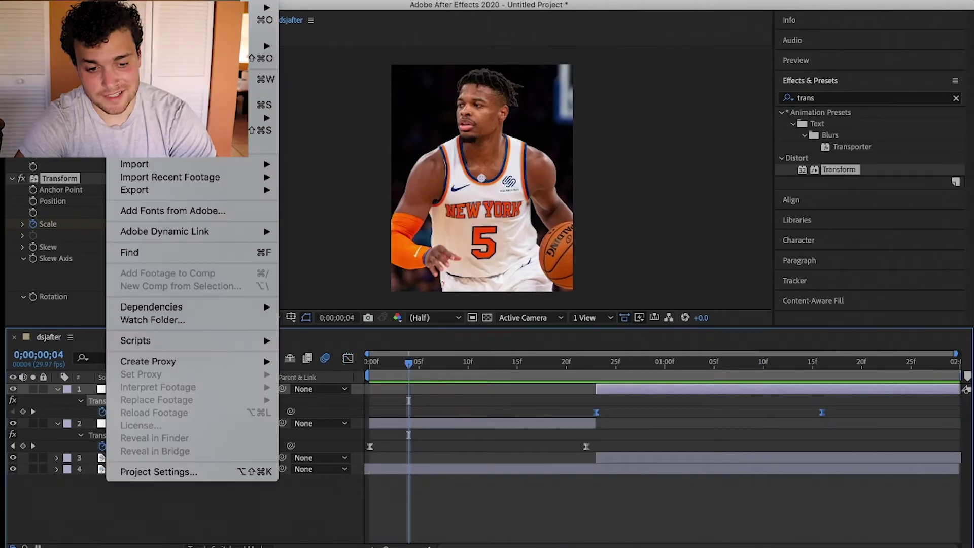
mouse_move(171, 191)
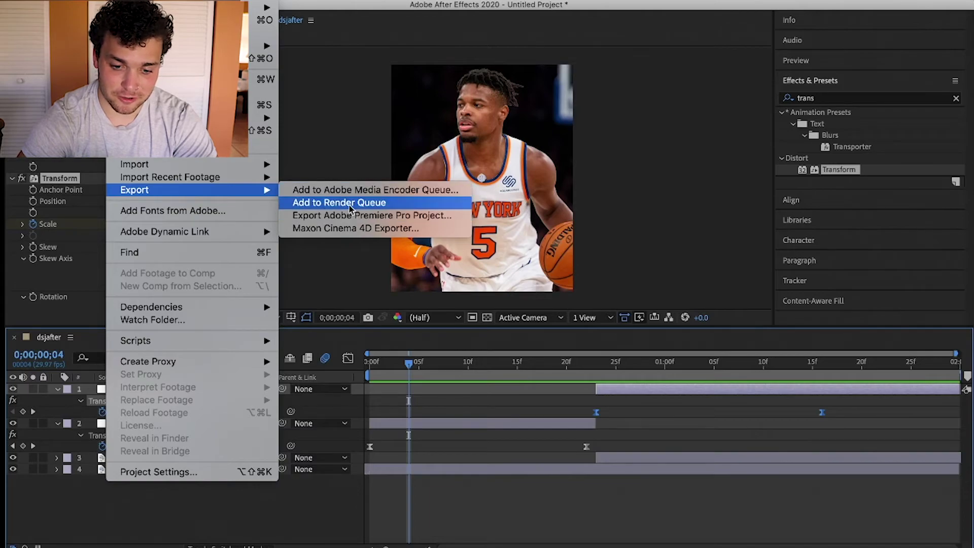
click(364, 204)
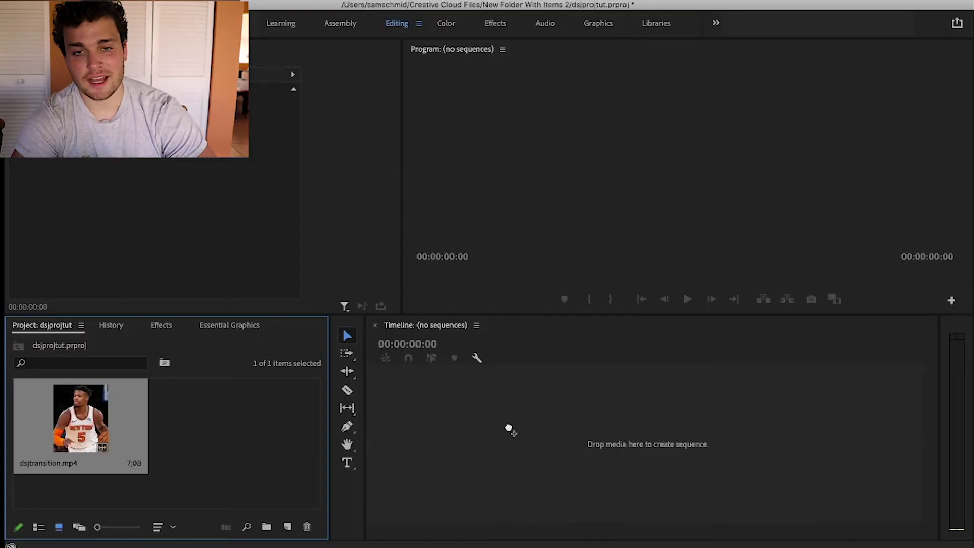
drag(509, 428, 509, 429)
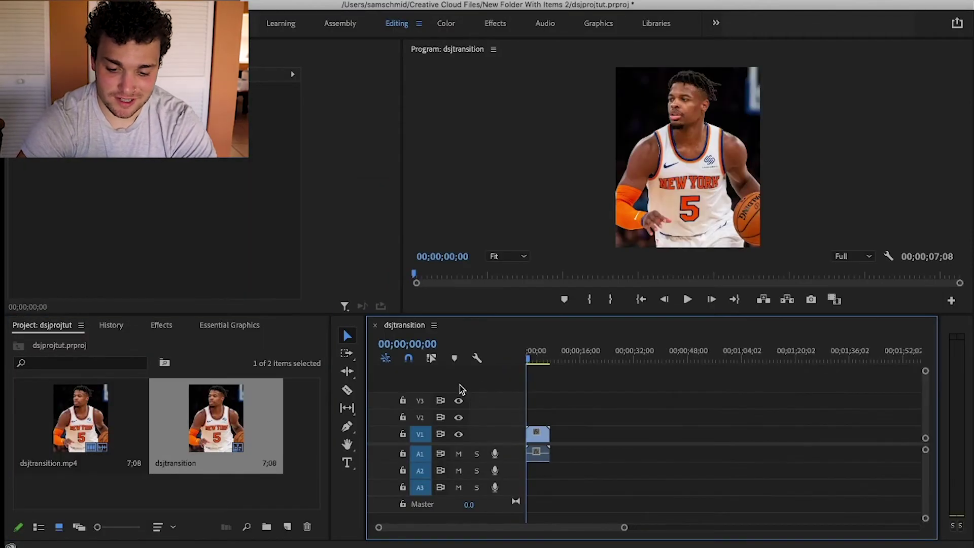
- Zoom the timeline and razor-cut the dsjtransition clip just after the transition, around 3;22
key(=)
key(=)
key(=)
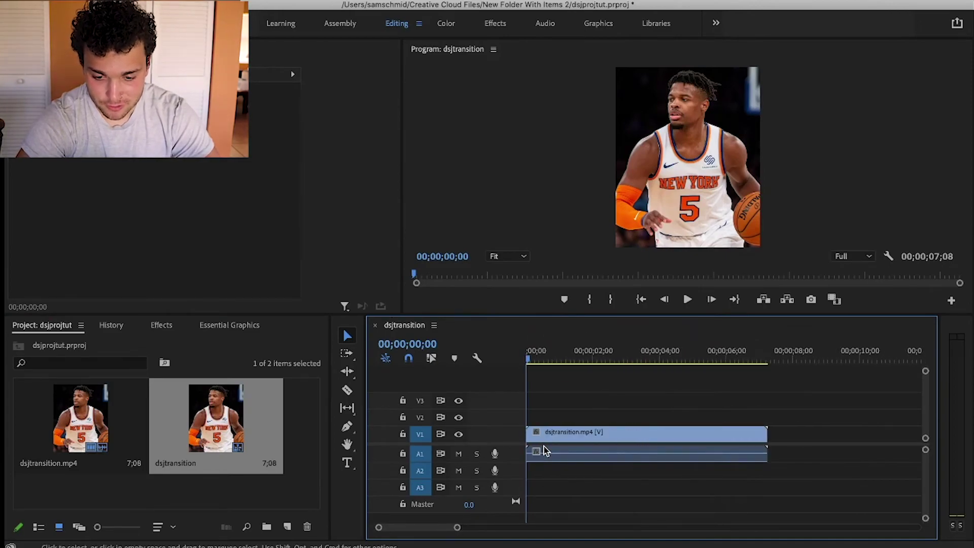
drag(528, 361, 724, 359)
key(c)
click(725, 437)
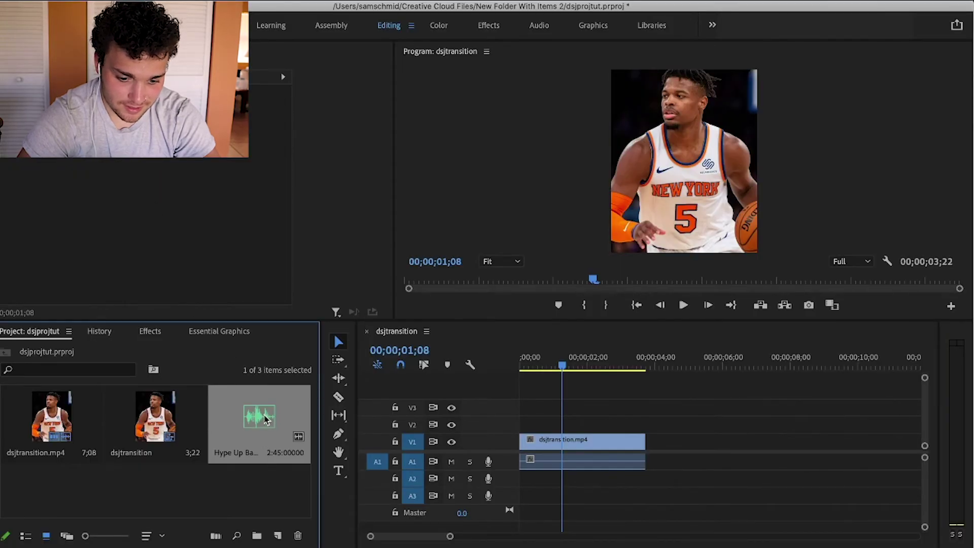
- Mark In and Out points on a section of the Hype Up music and insert it onto A2
drag(263, 419, 552, 481)
key(ctrl+z)
double_click(236, 401)
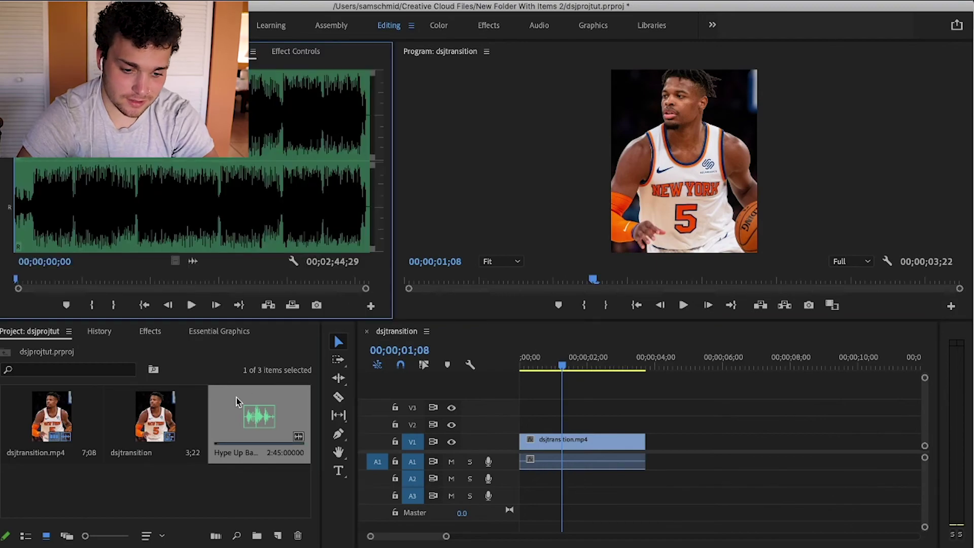
drag(16, 279, 20, 279)
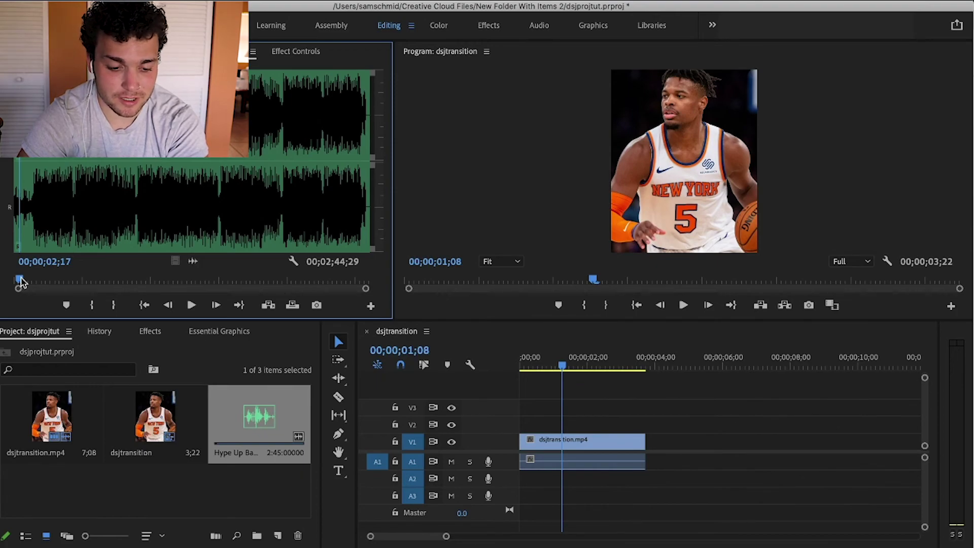
drag(21, 282, 135, 280)
key(i)
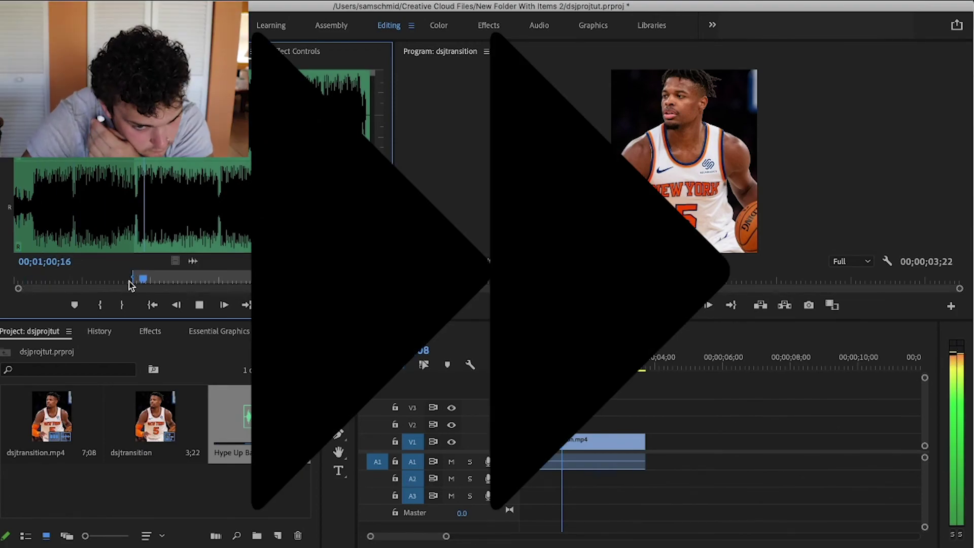
key(o)
key(period)
- Trim the music clip so it ends with the video, with the playhead near two seconds
right_click(568, 478)
drag(724, 479, 645, 479)
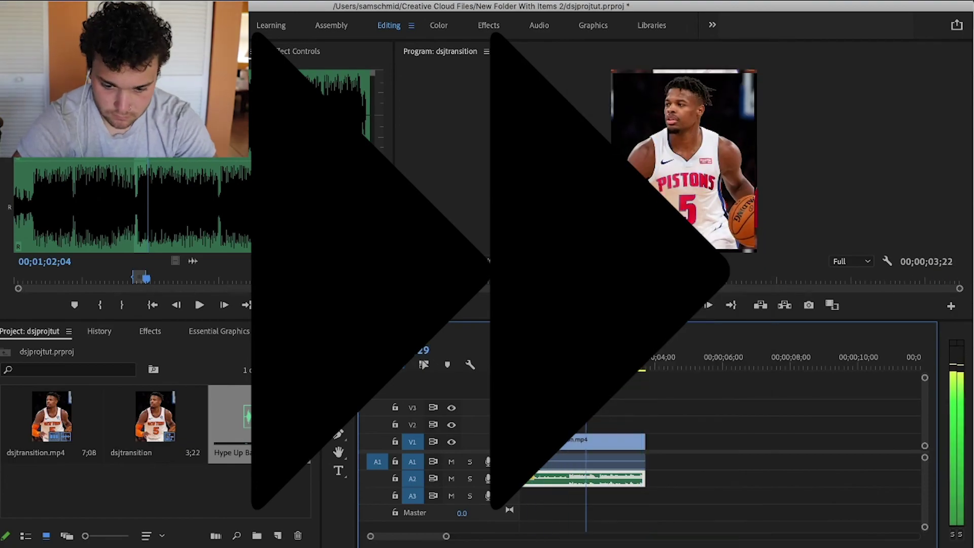
click(591, 364)
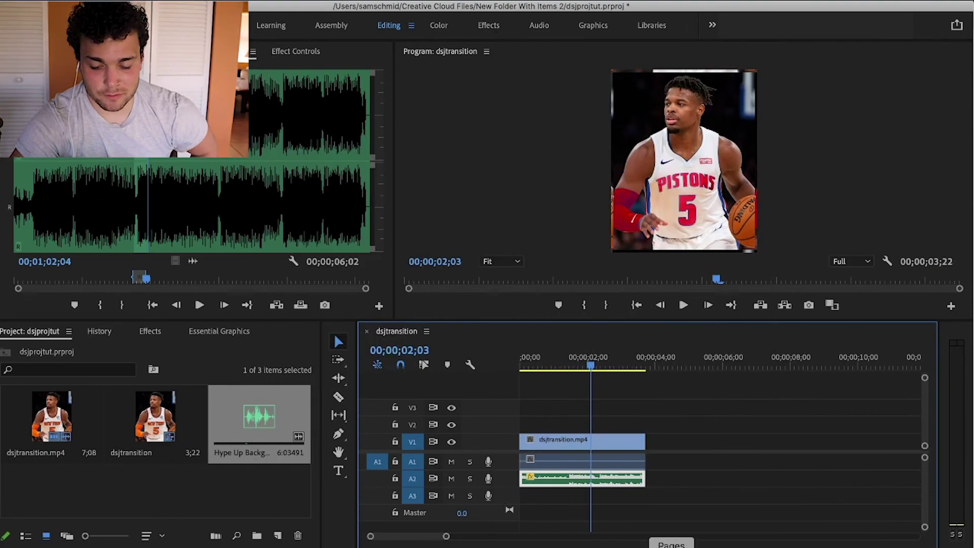
key(Home)
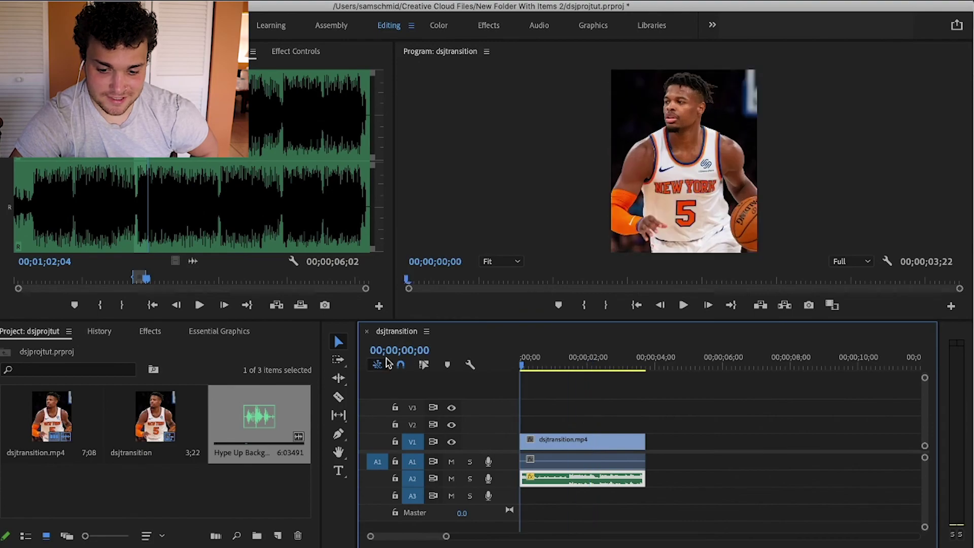
key(space)
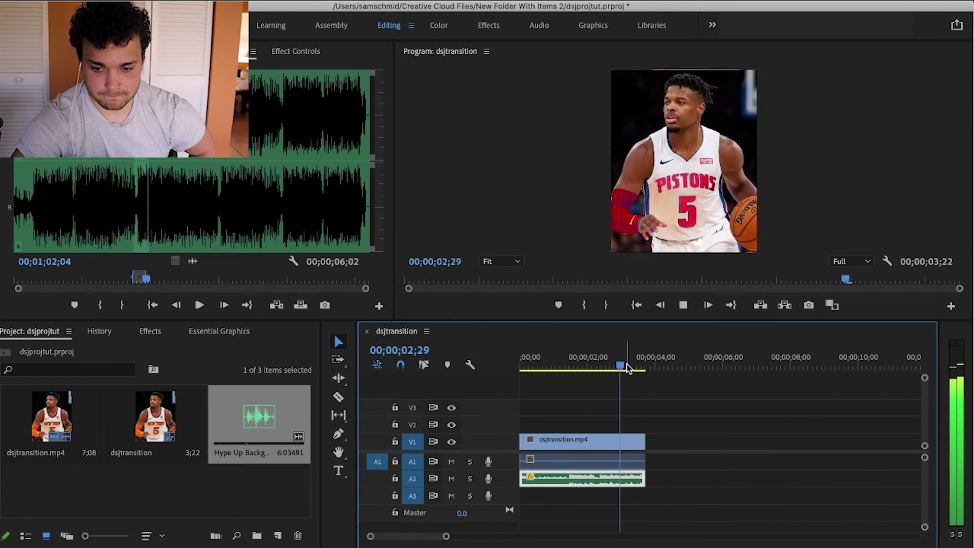
key(space)
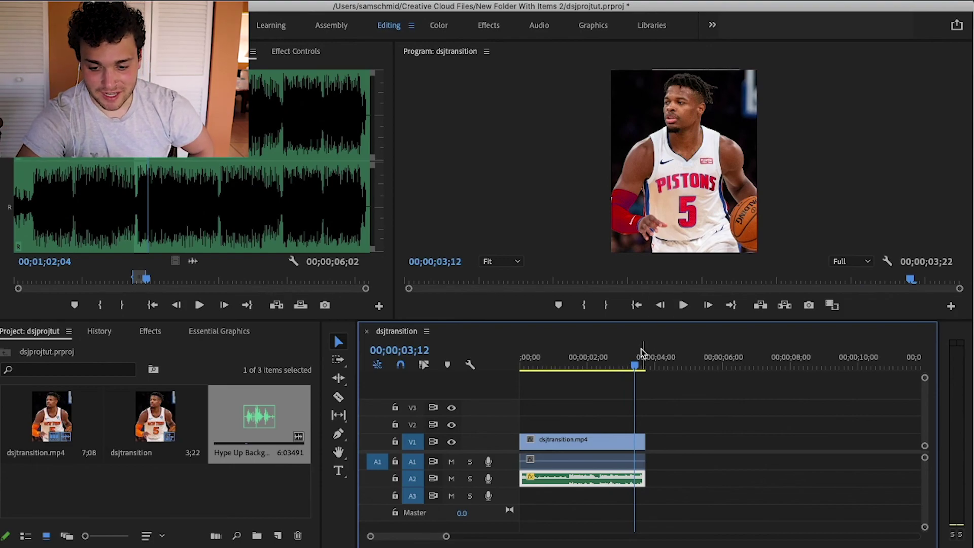
drag(634, 368, 601, 369)
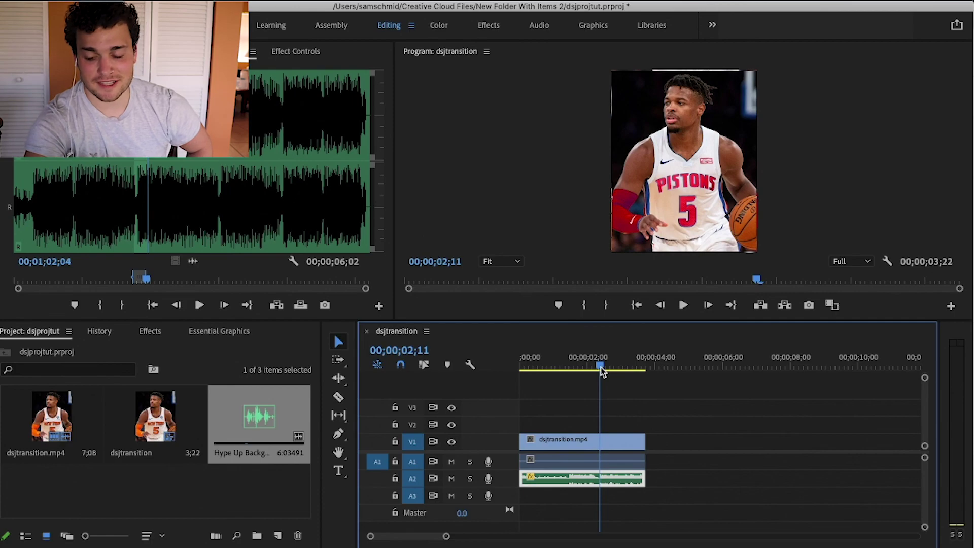